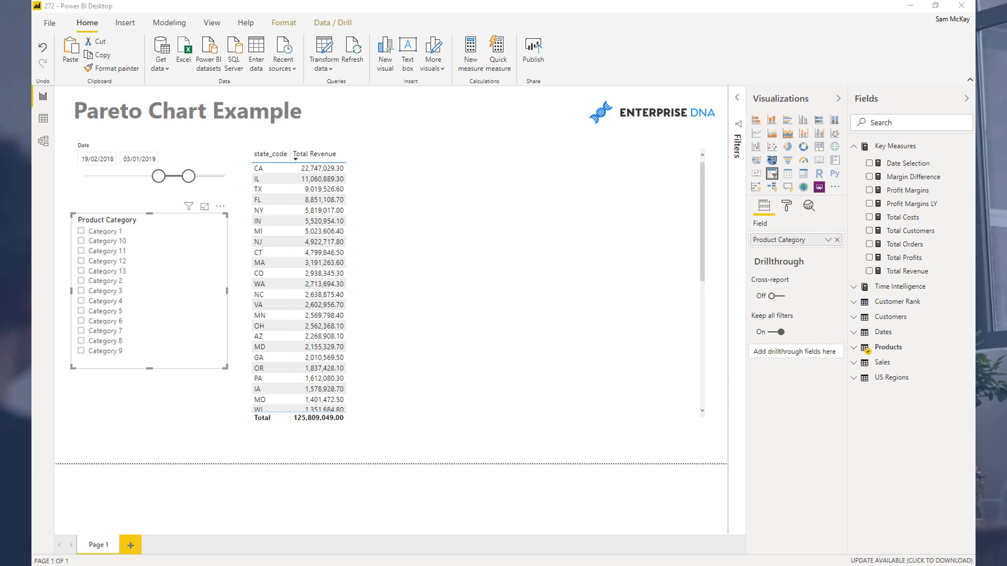
Step: Preview the state revenue table as a stacked column chart, and return it to a table
click(397, 238)
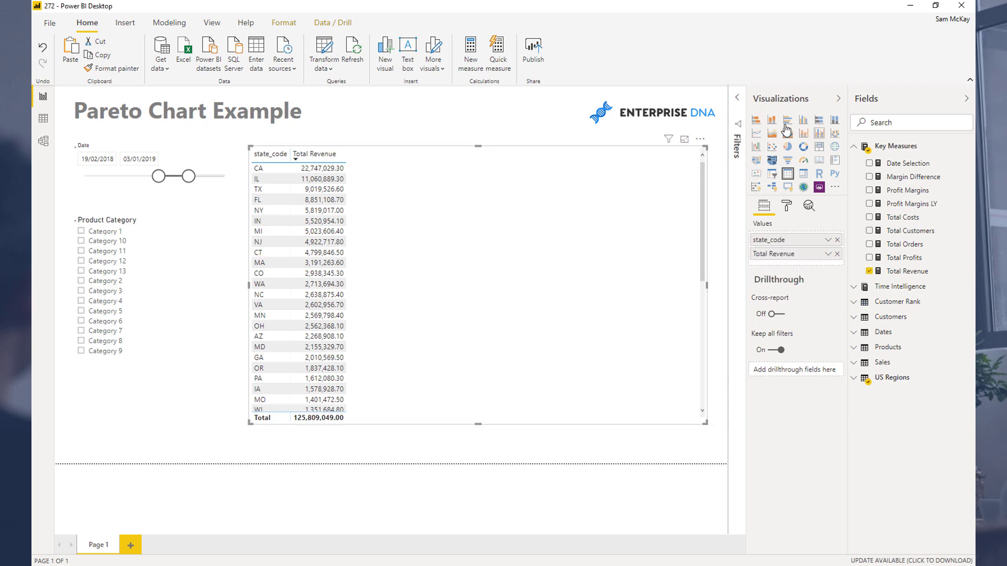
click(772, 122)
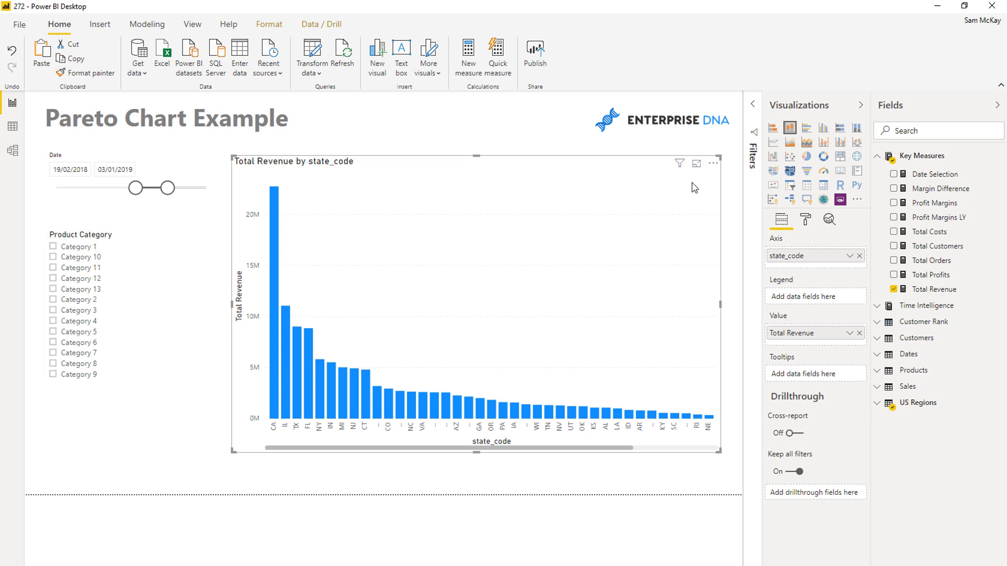
mouse_move(276, 239)
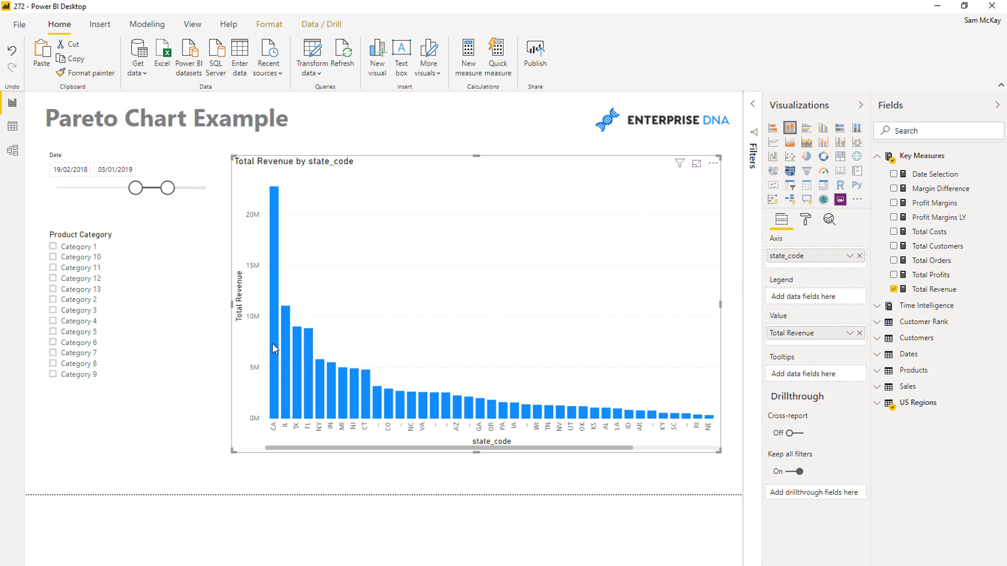
click(805, 190)
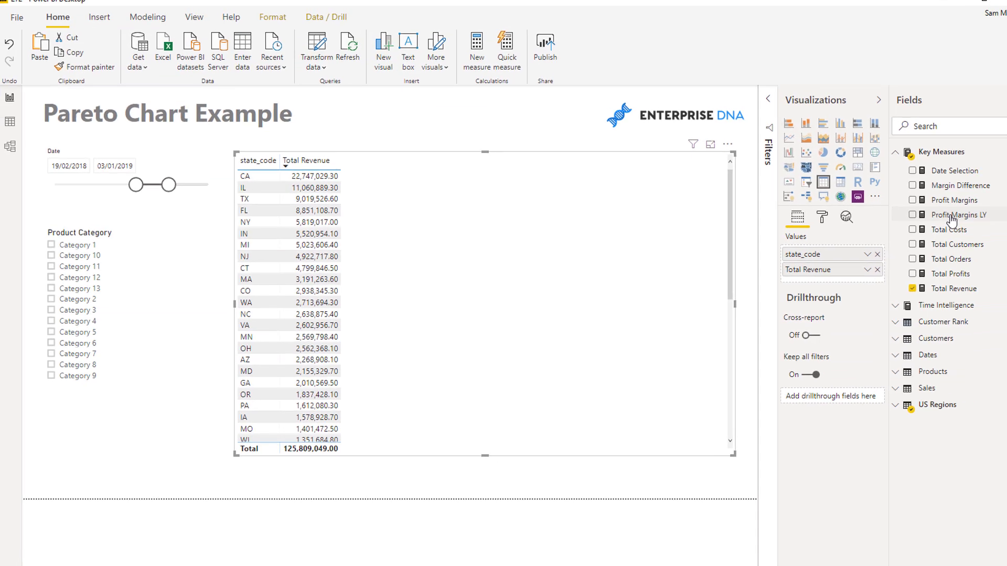
Step: Create a new measure in the Key Measures table named "Cumulative Total No Dates"
click(951, 220)
click(476, 52)
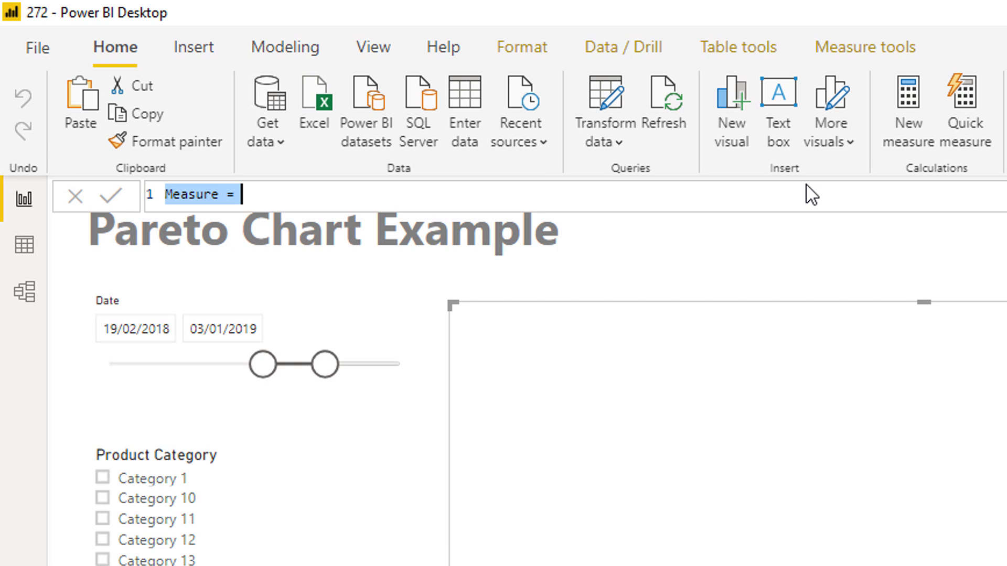
text(Cumulative)
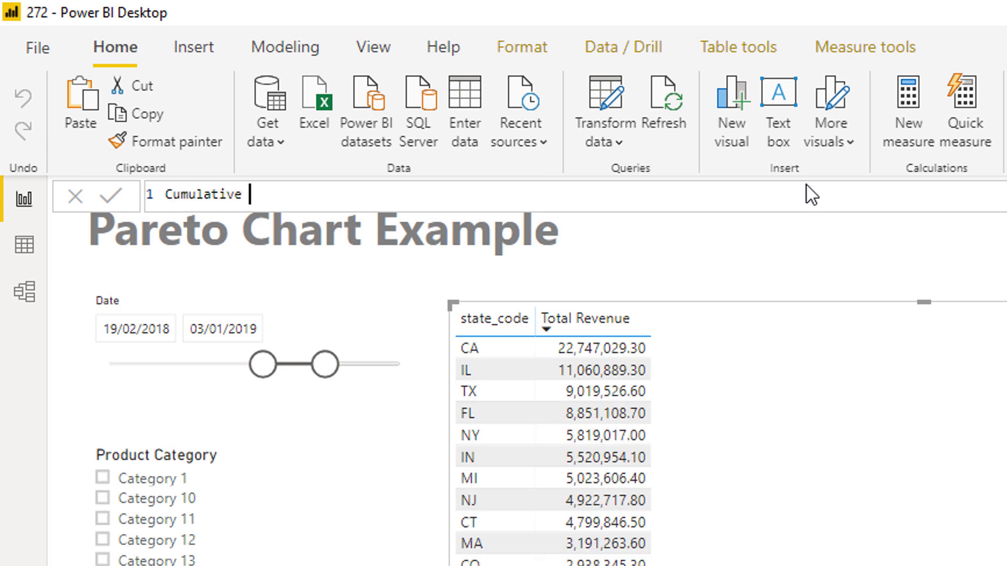
text( Total No Dates =)
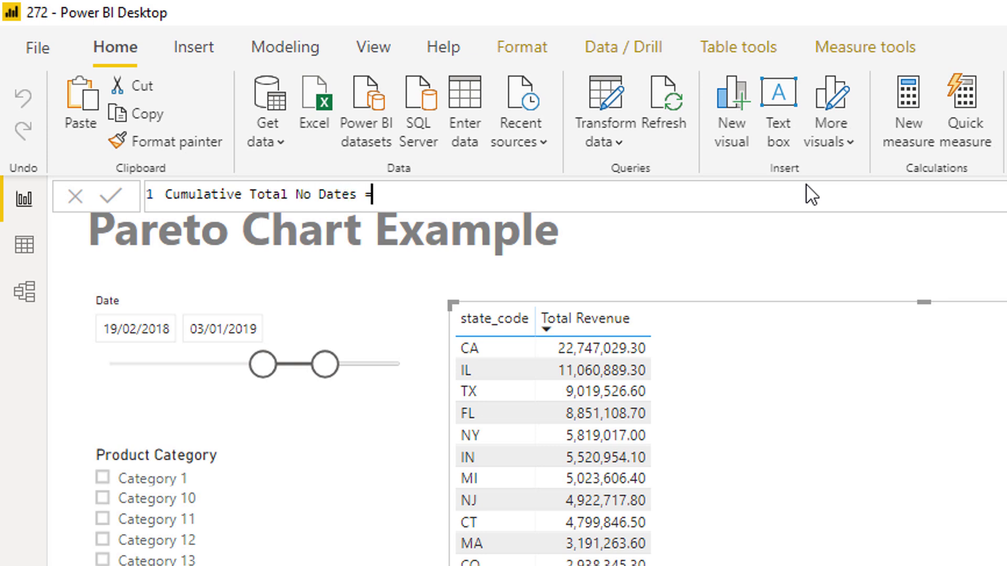
key(shift+Return)
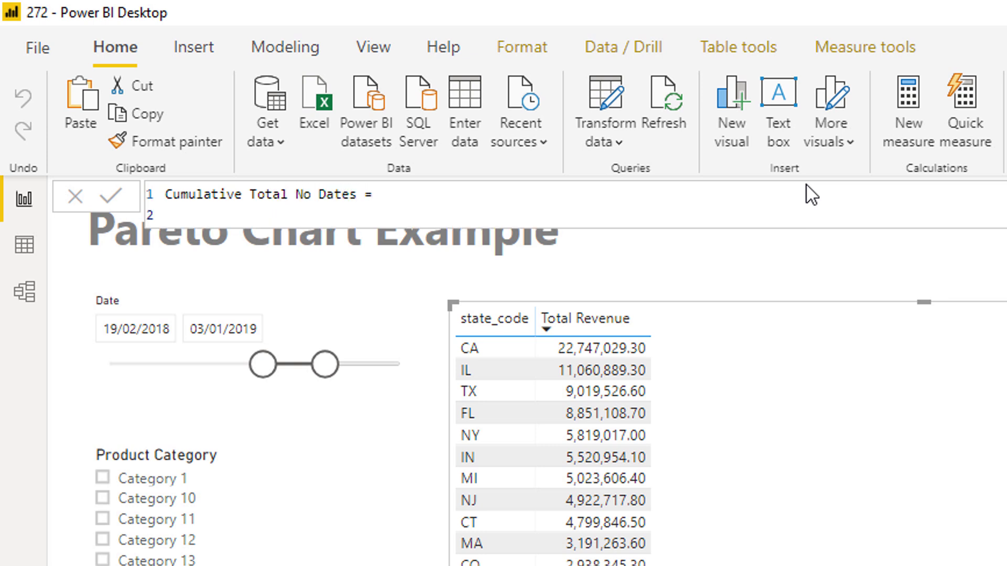
Step: Begin the measure's formula with SUMX, nesting a FILTER function on its own line as the table argument
text(SUMX)
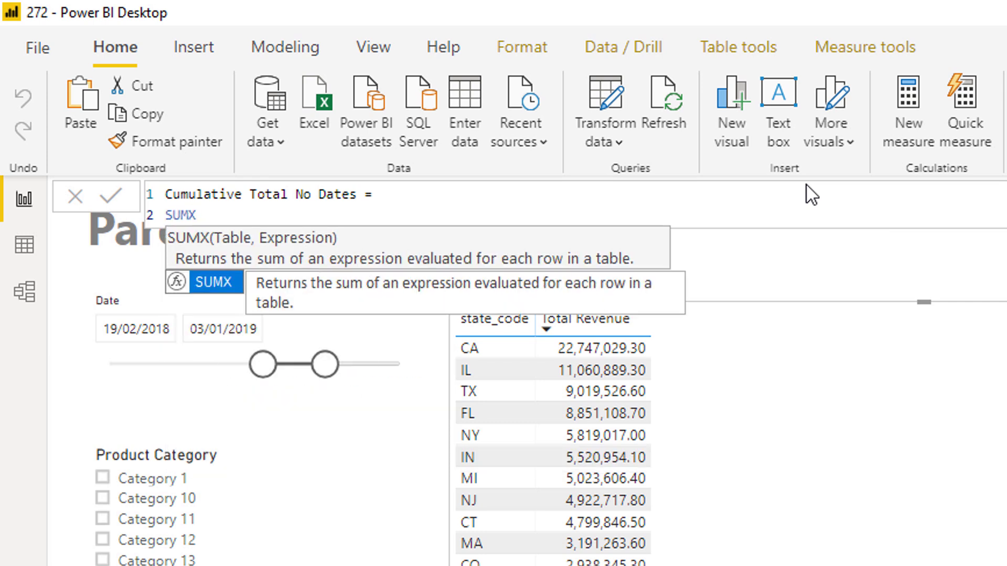
text(()
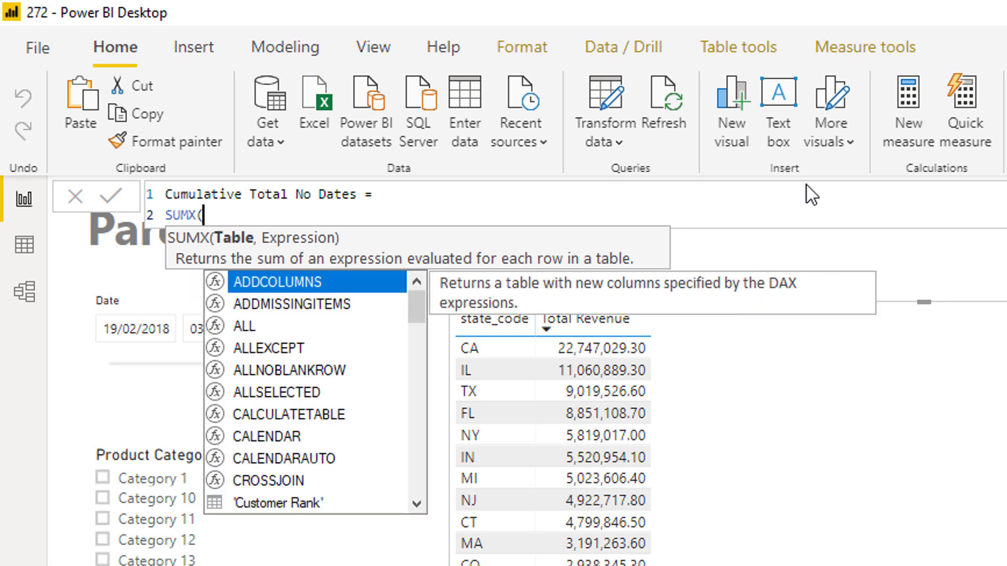
key(shift+Return)
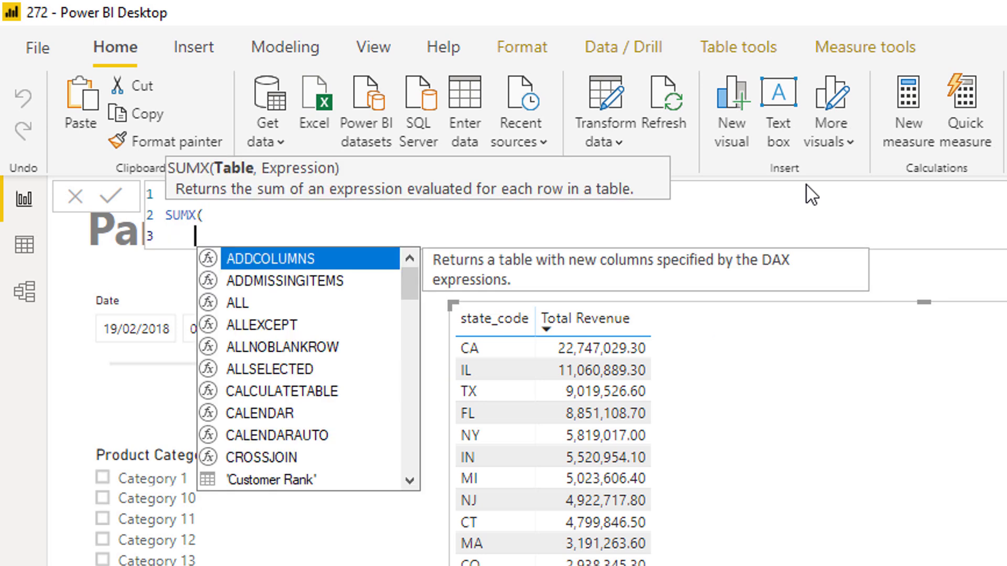
text(FIL)
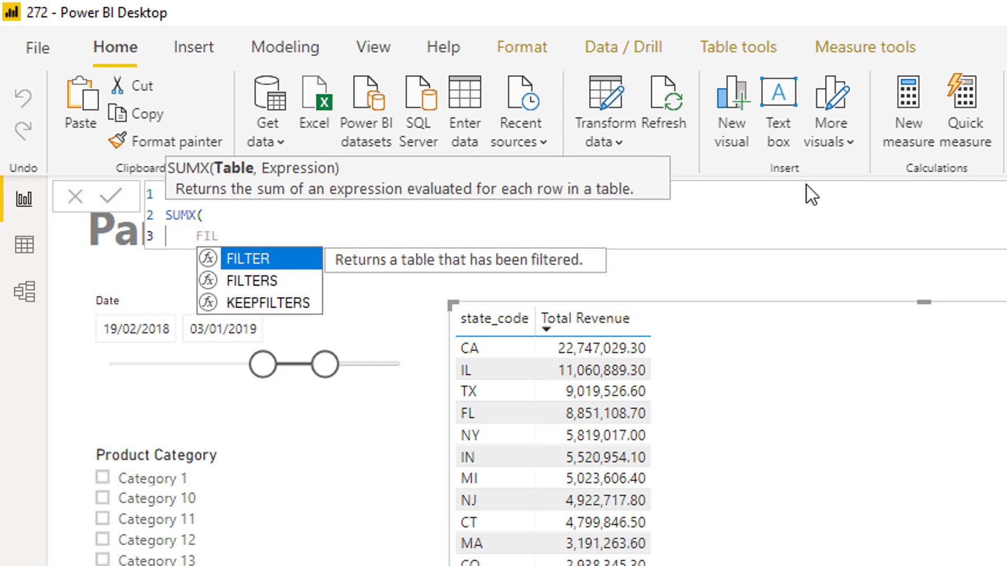
key(Tab)
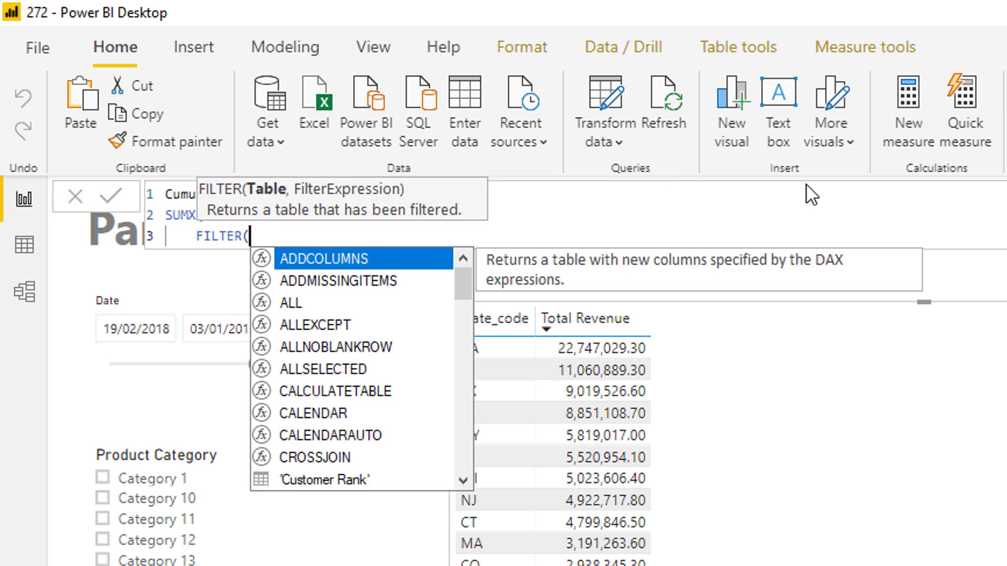
key(shift+Return)
Step: Insert a SUMMARIZE function as the table argument of FILTER
text(U)
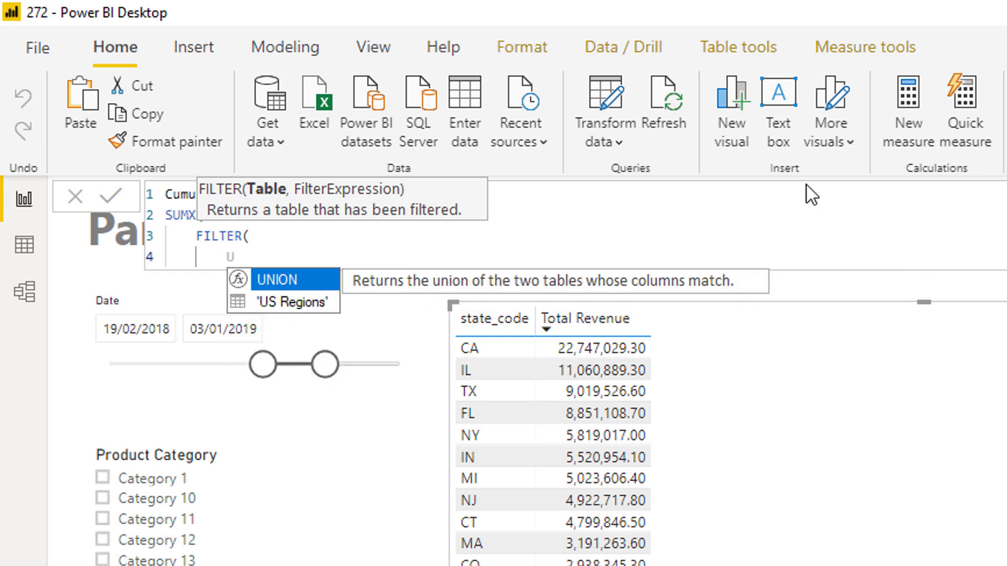
key(BackSpace)
text(SUM)
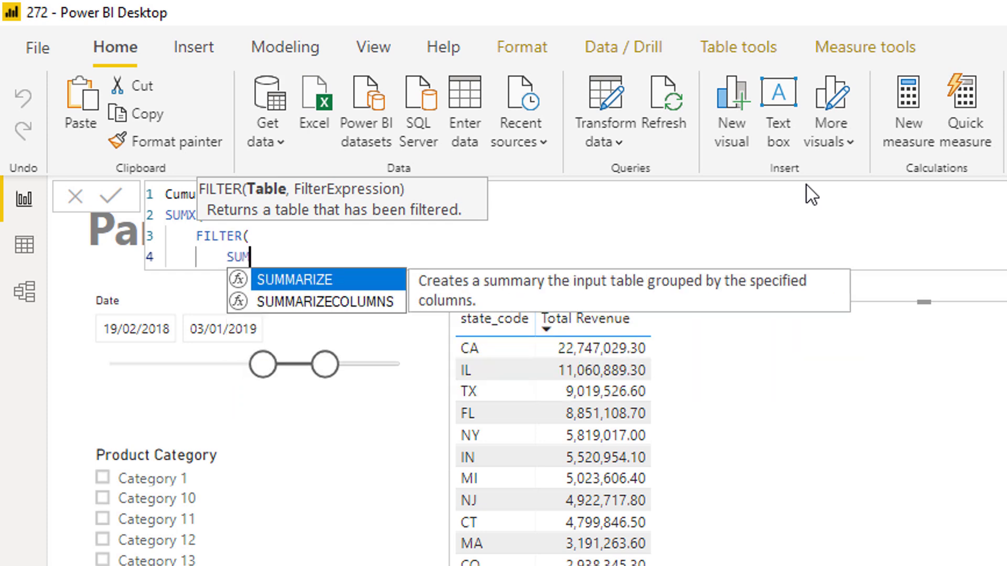
key(Tab)
Step: Use ALLSELECTED( Sales ) as the table that SUMMARIZE works on
text(A)
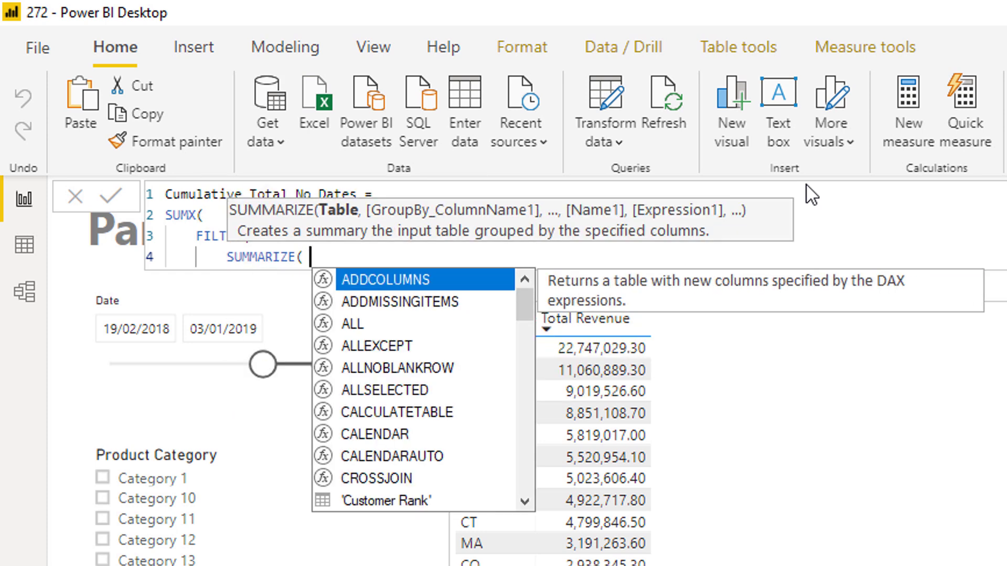
text(LLS)
key(Tab)
text(Da)
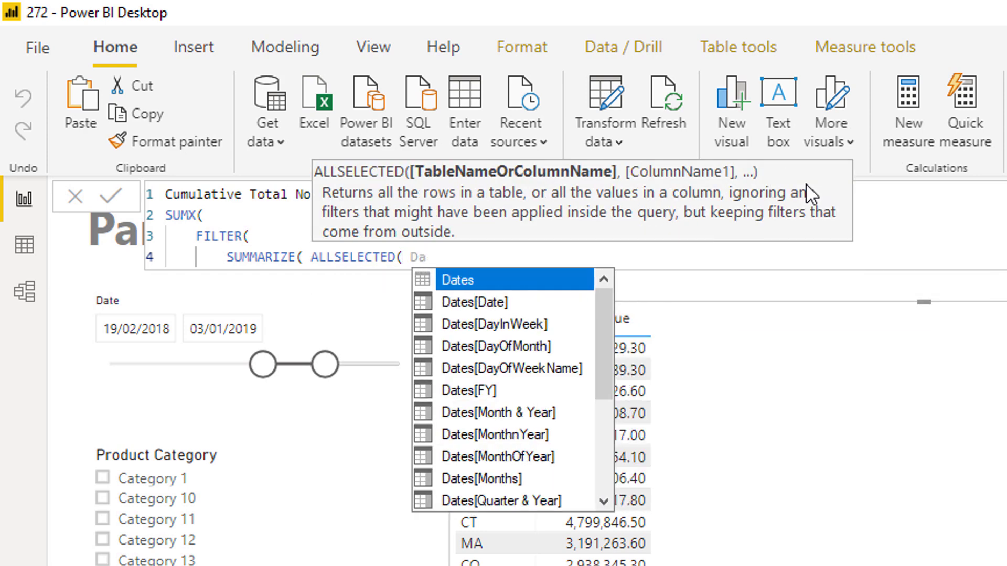
key(BackSpace)
key(BackSpace)
text(Sales)
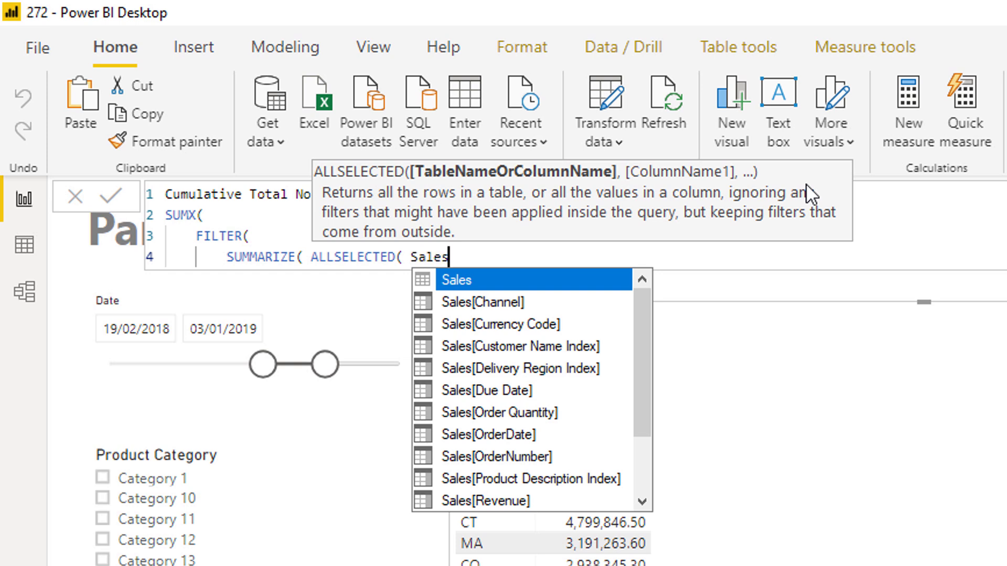
key(Tab)
text())
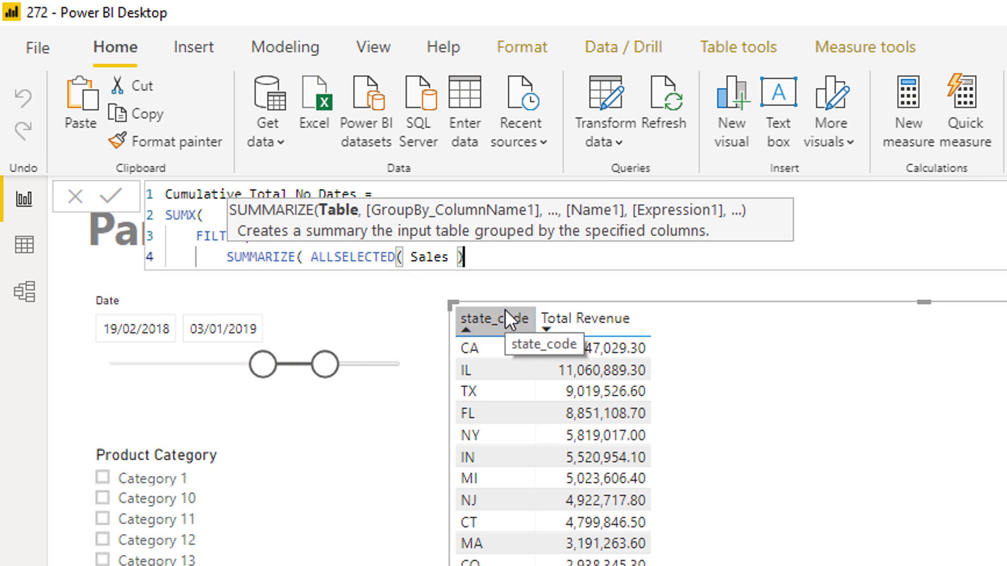
Step: Group the summary by 'US Regions'[state_code], close SUMMARIZE, and start a new line after a comma
text(, )
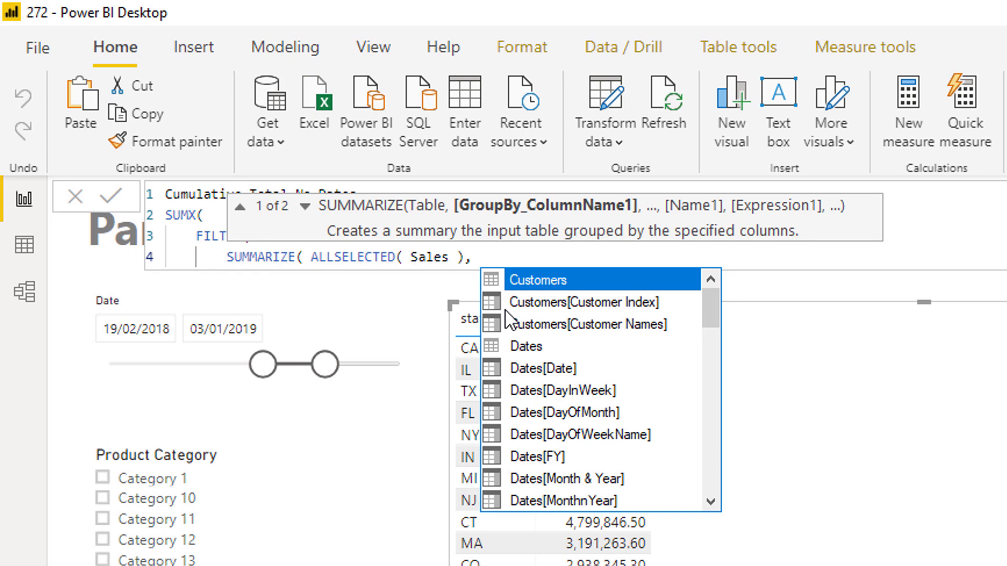
text(Sta)
click(505, 303)
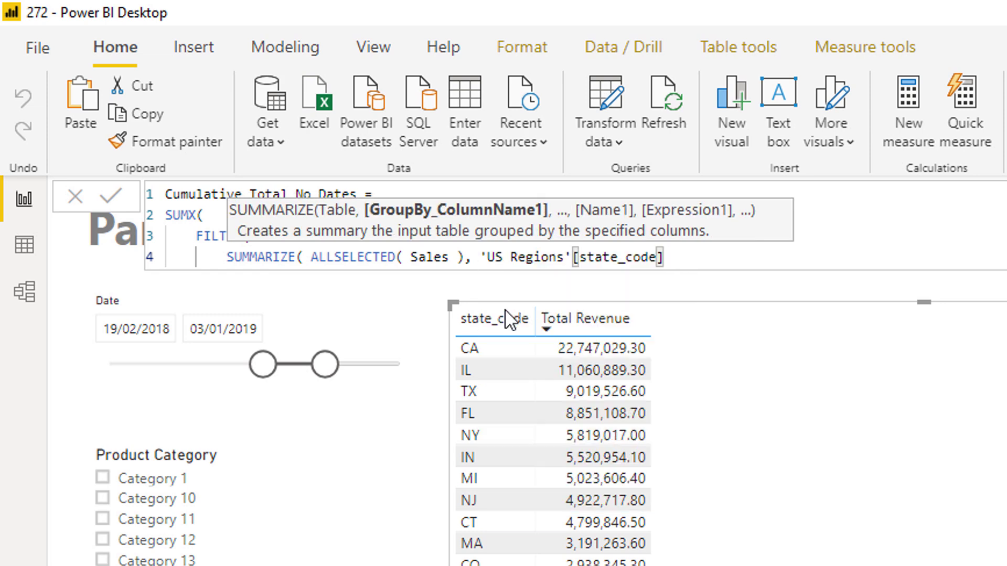
text())
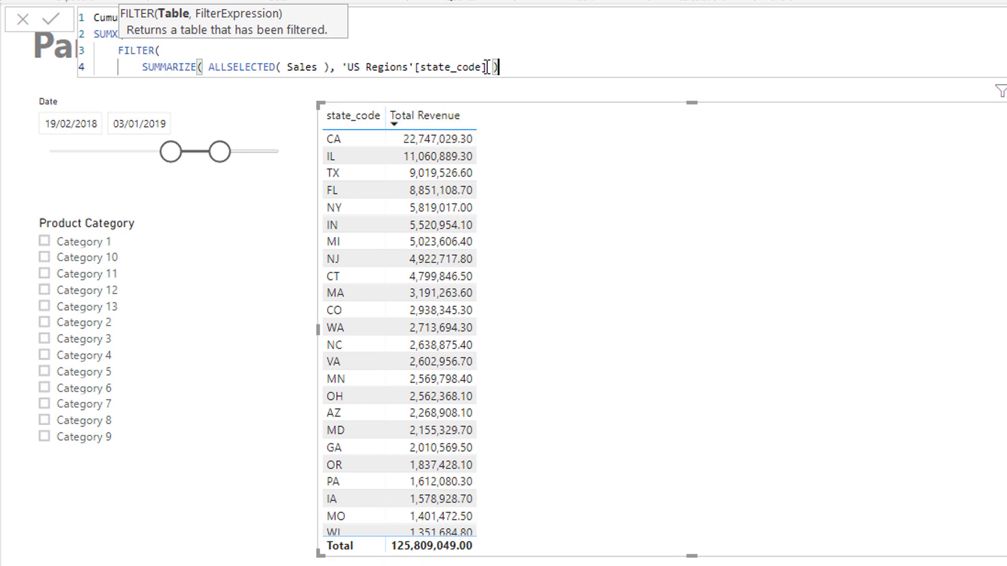
text(,)
key(shift+Return)
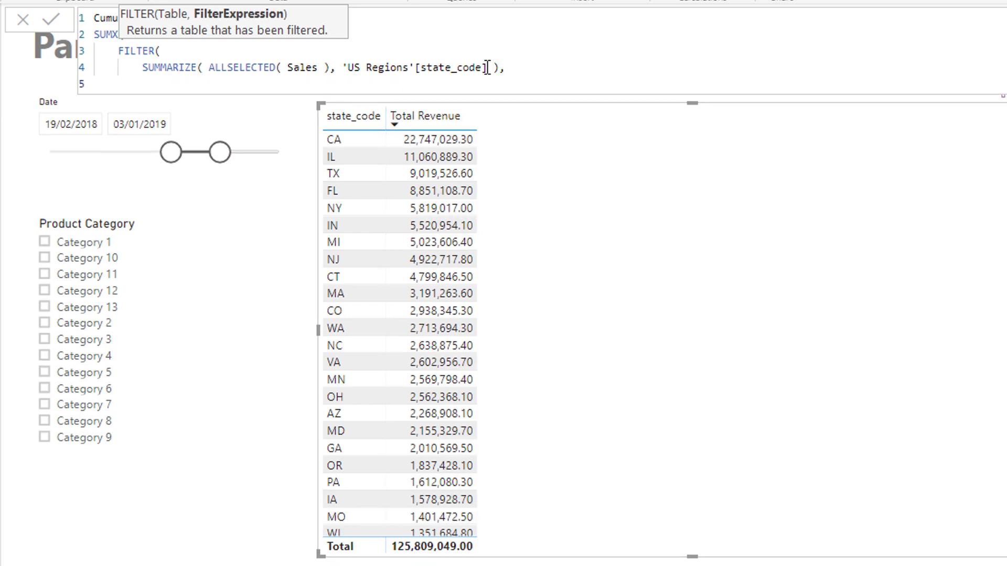
Step: Enter "Revenue" followed by a comma on the line below SUMMARIZE as the name of the summary column
text(")
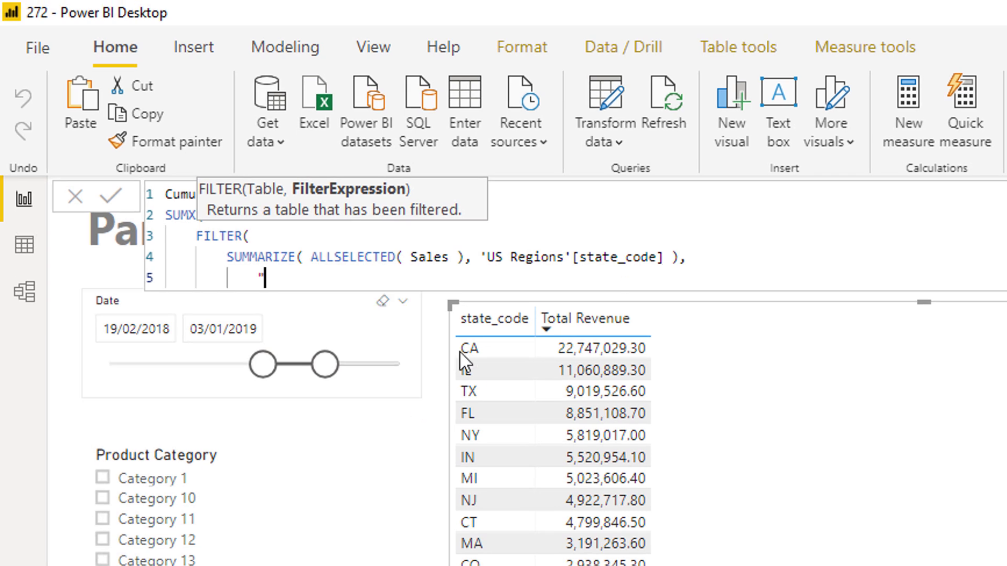
text(Rev)
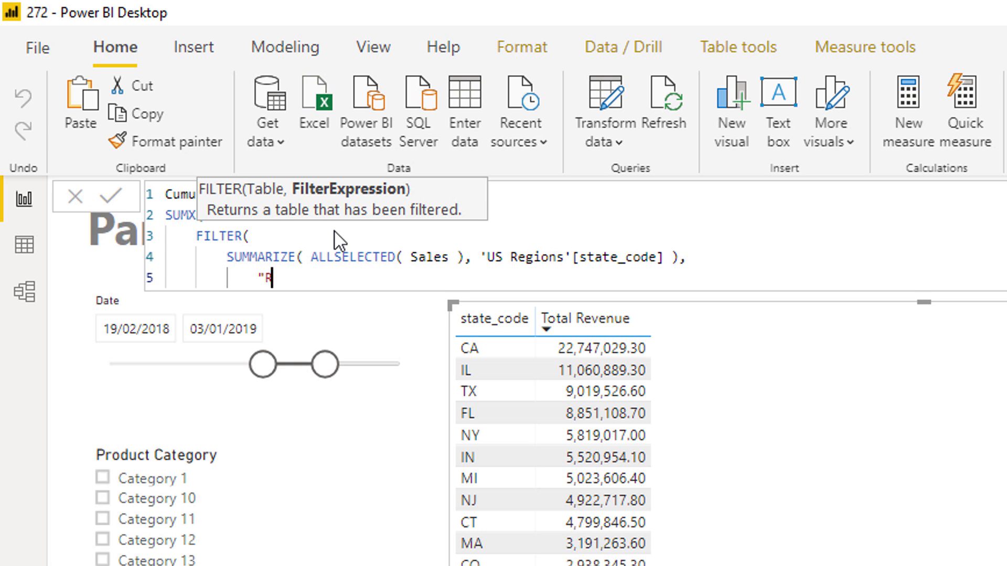
key(BackSpace)
key(BackSpace)
key(BackSpace)
text(Revenu)
key(BackSpace)
key(BackSpace)
text(nue", Tota)
key(BackSpace)
key(BackSpace)
key(BackSpace)
key(BackSpace)
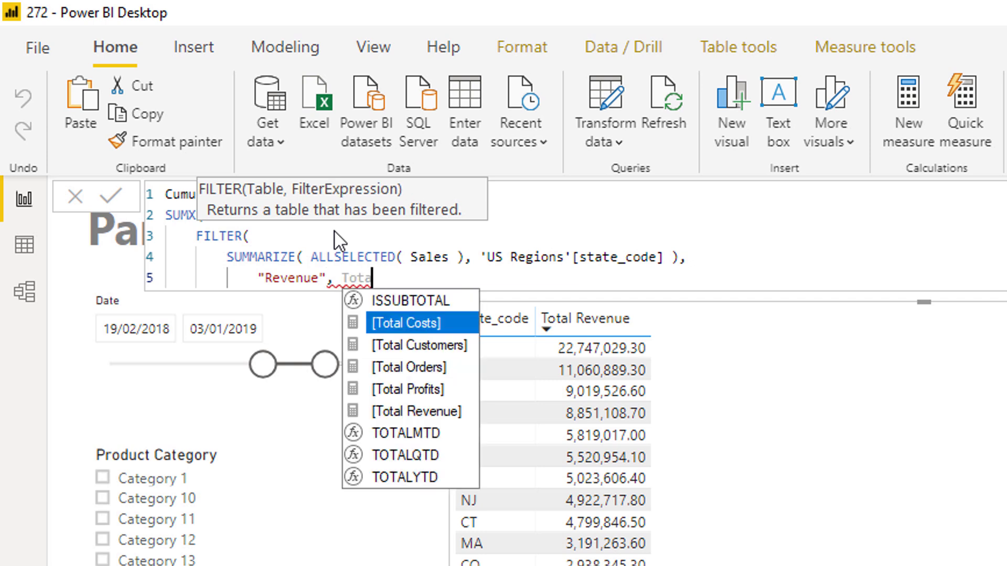
Step: Remove the closing parenthesis and extra space after 'US Regions'[state_code] to keep the SUMMARIZE function open
click(681, 257)
key(BackSpace)
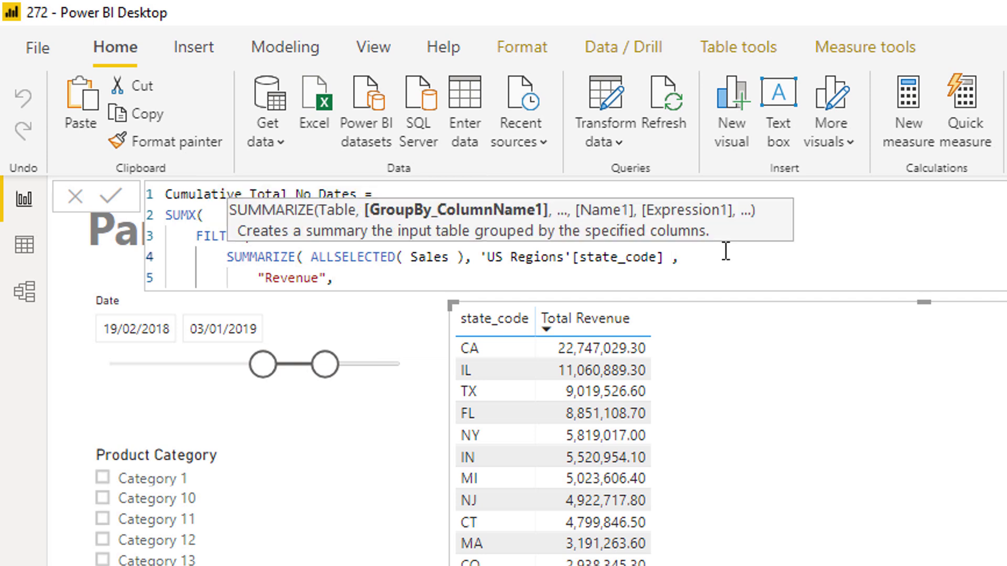
key(BackSpace)
Step: Set the "Revenue" column's expression to [Total Revenue] and close the SUMMARIZE function
click(498, 283)
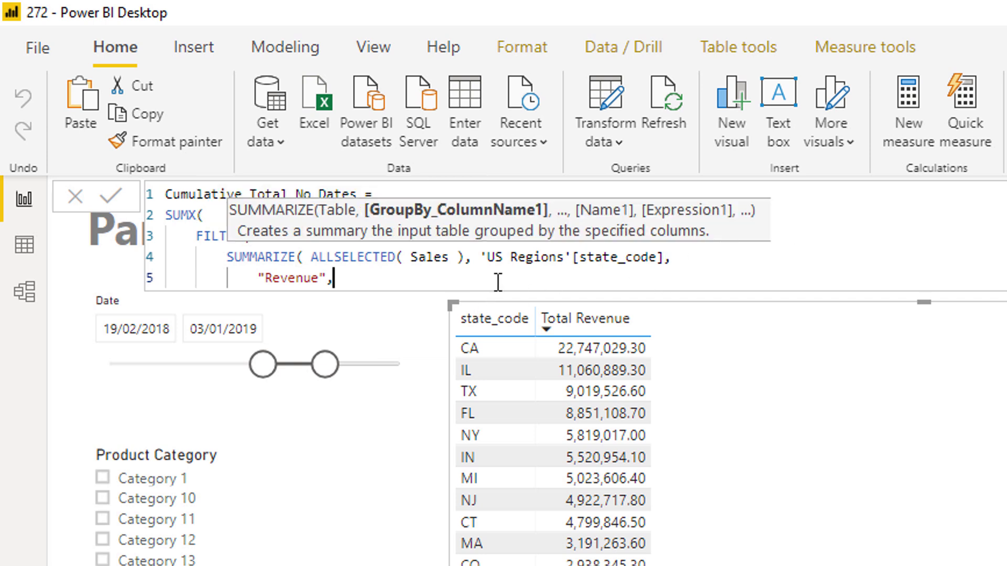
text(Tota)
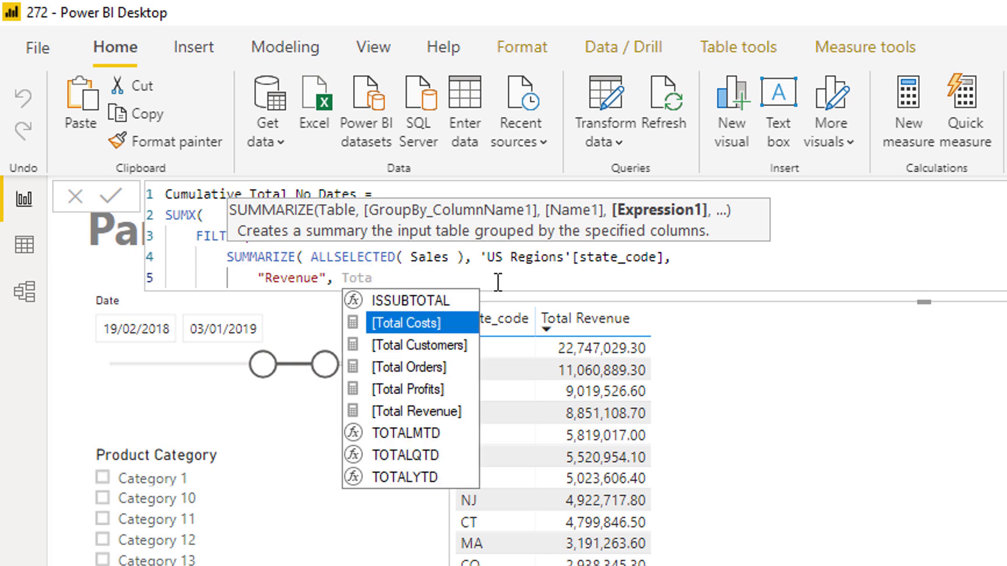
key(Down)
key(Down)
key(Down)
key(Down)
key(Tab)
text())
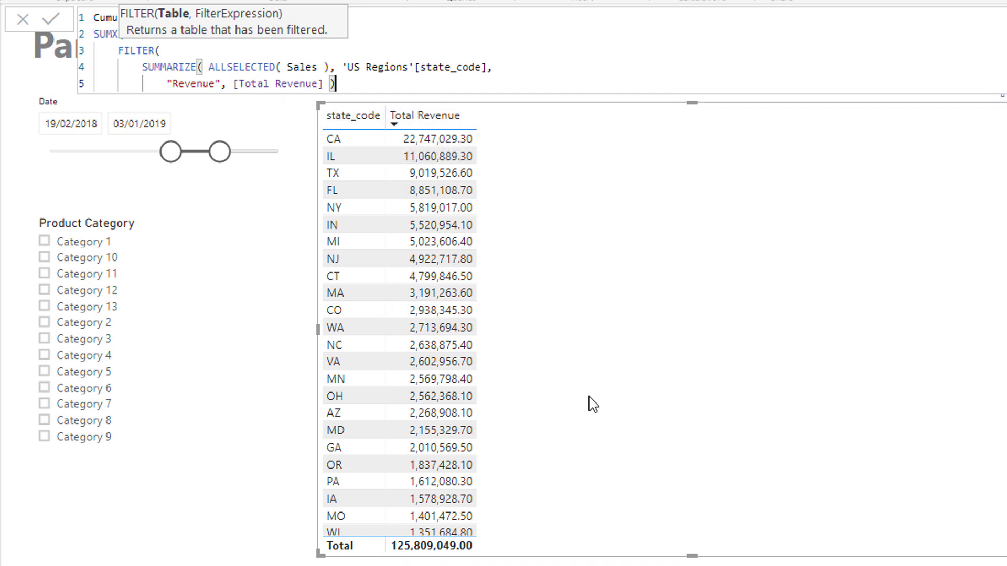
Step: Add a comma after the SUMMARIZE function and start the FILTER condition on a new line with the [Revenue] column
text(,)
key(shift+Return)
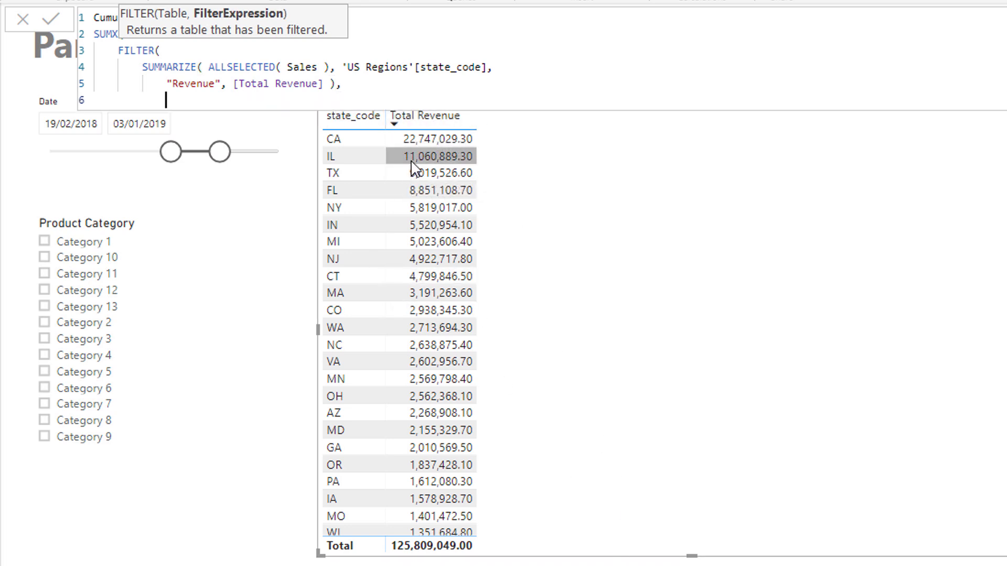
text(rev)
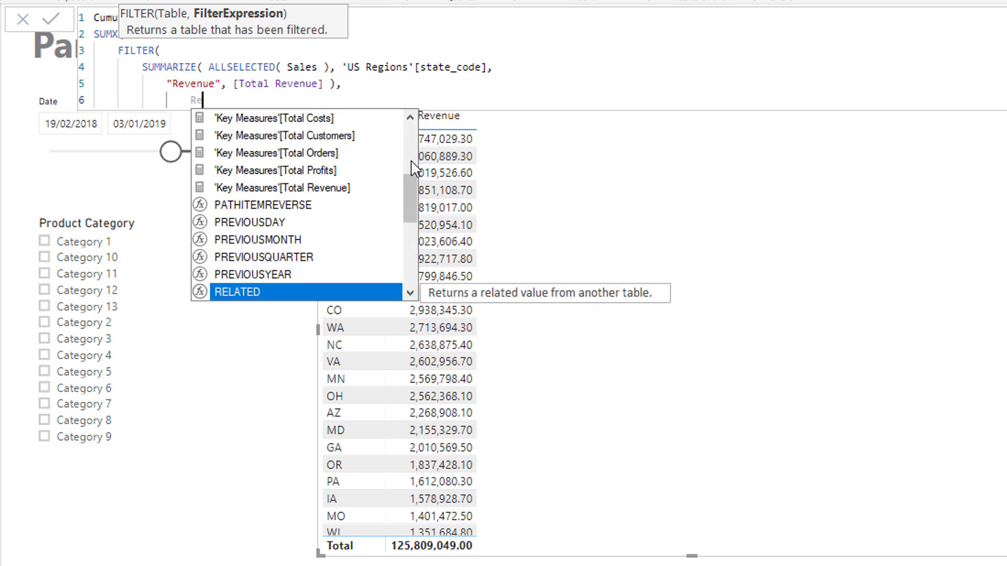
key(Tab)
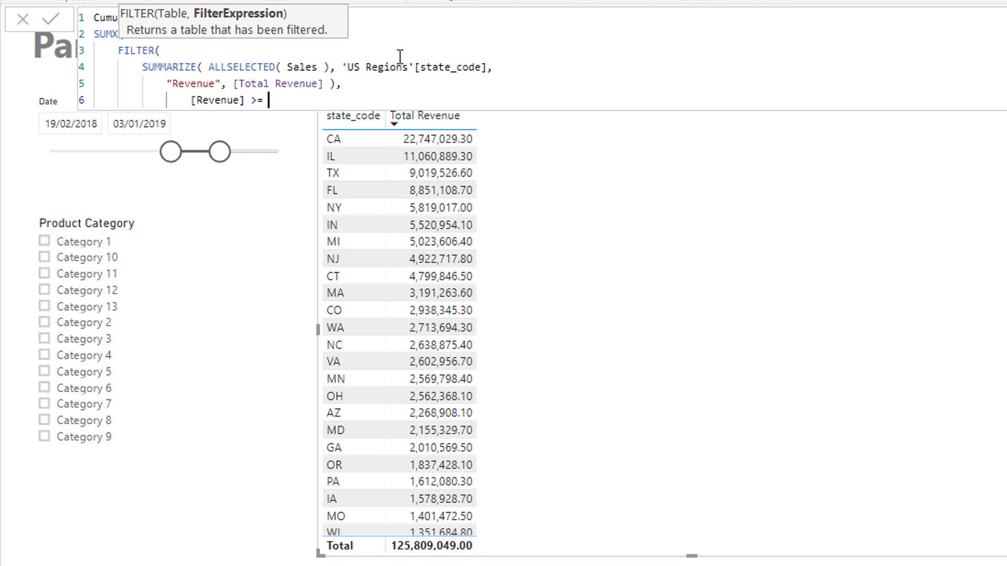
Step: Complete the filter condition with >= [Total Revenue] and close the FILTER function, followed by a comma
text(>= S)
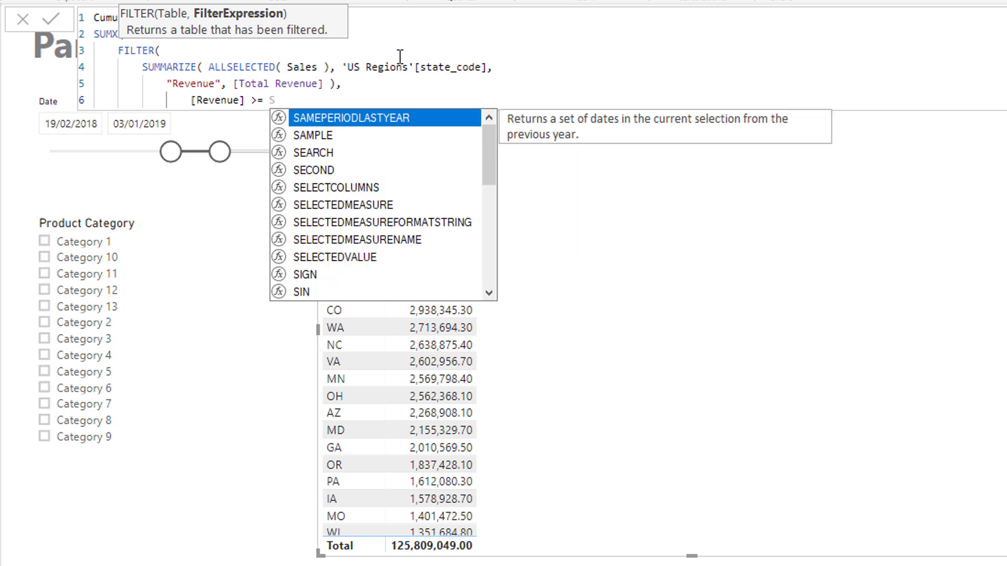
key(BackSpace)
text(Total)
key(Down)
key(Down)
key(Down)
key(Down)
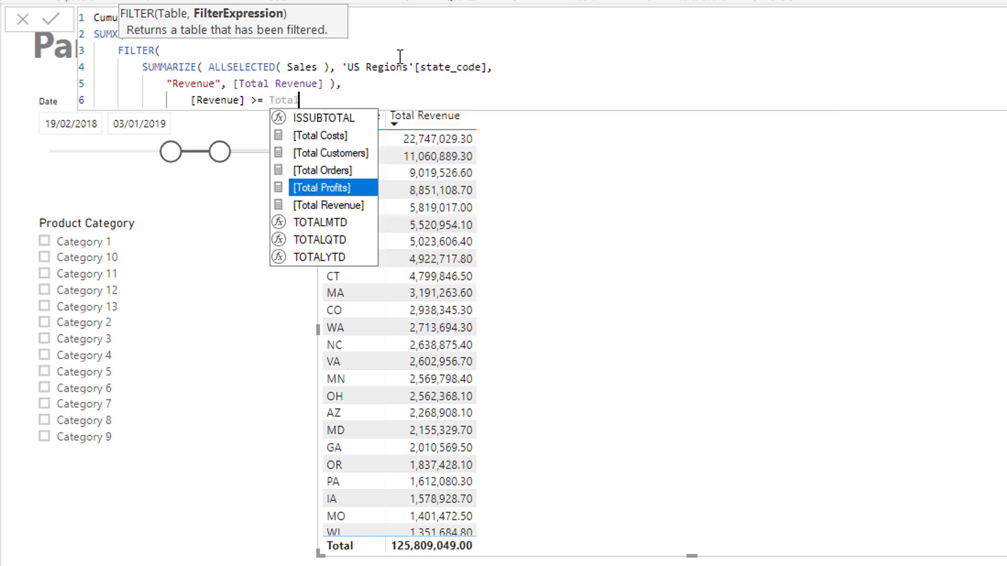
key(Tab)
text(),)
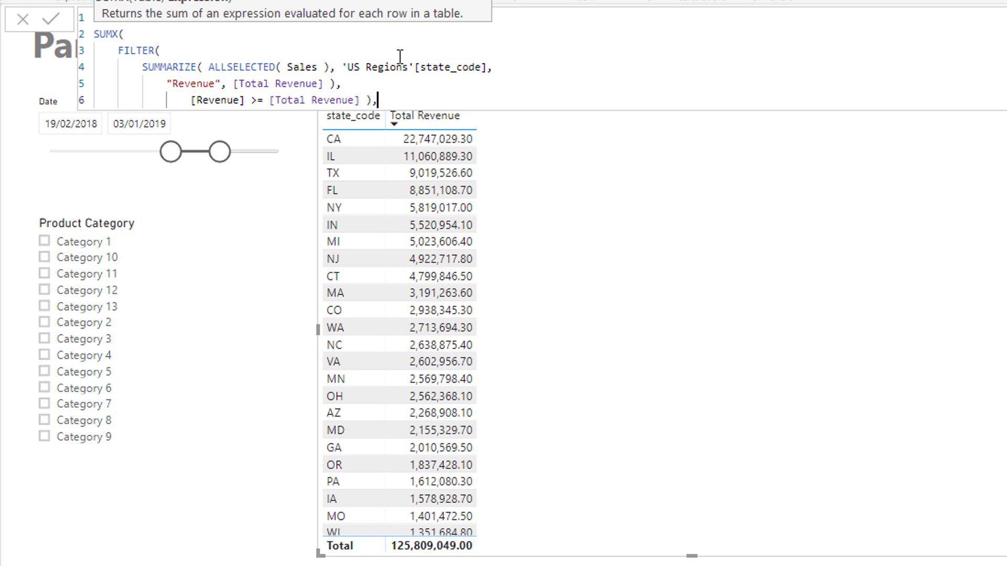
Step: Finish SUMX with [Revenue] as its expression, commit the measure, and add Cumulative Total No Dates to the state revenue table
key(Return)
text(Reve)
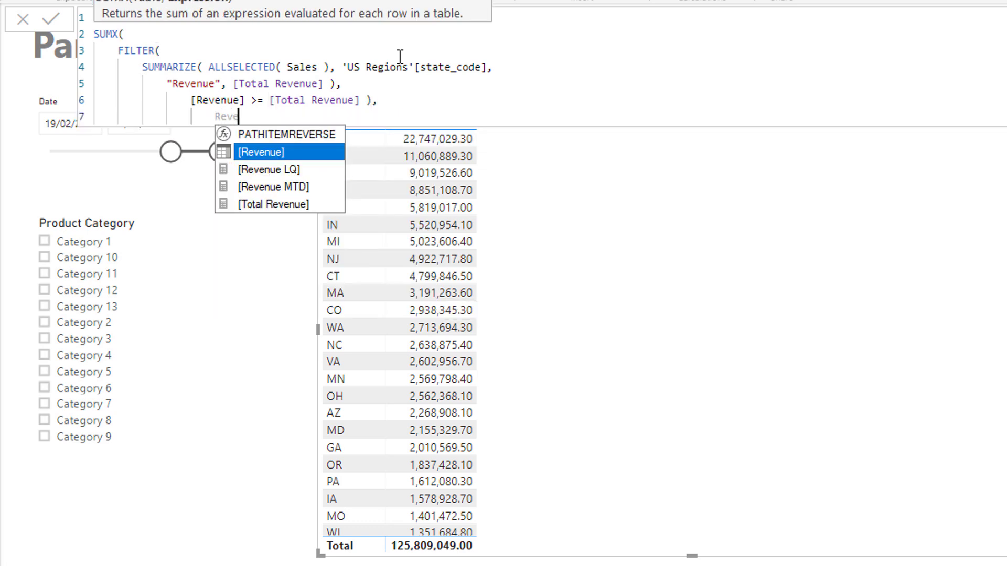
key(Tab)
text())
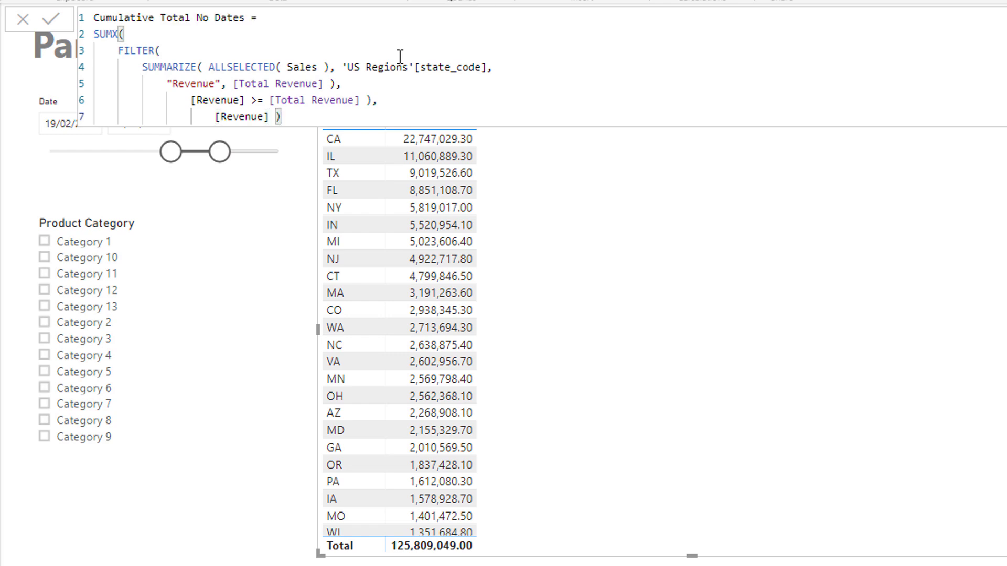
key(Return)
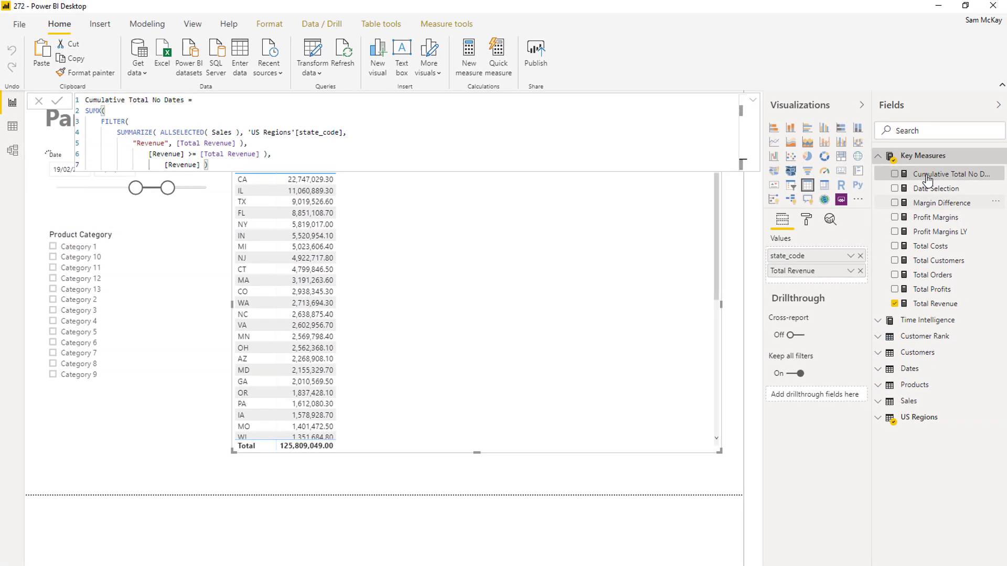
drag(943, 174, 493, 286)
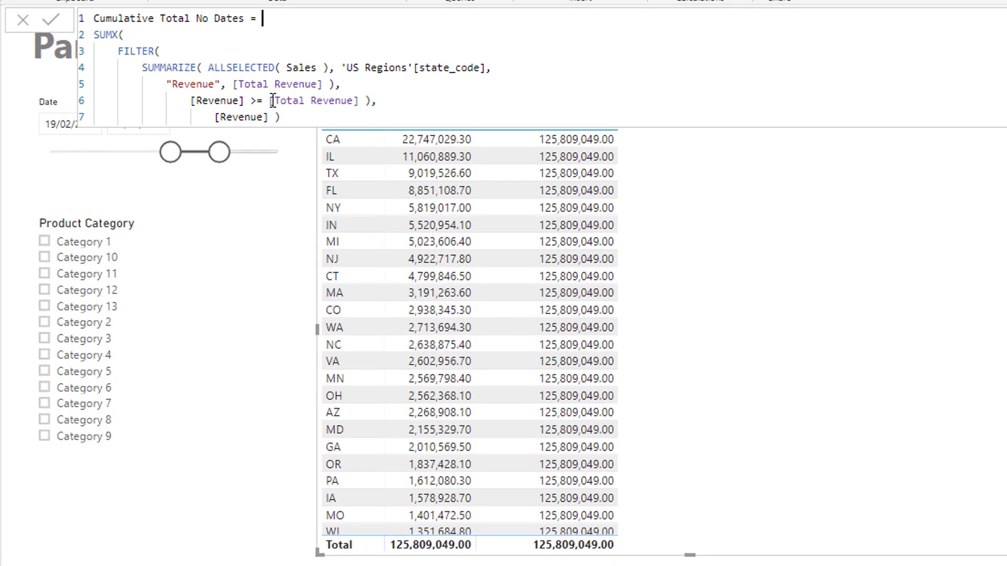
Step: Insert a variable StateRev equal to [Total Revenue] above SUMX in the Cumulative Total No Dates measure
drag(200, 153, 265, 153)
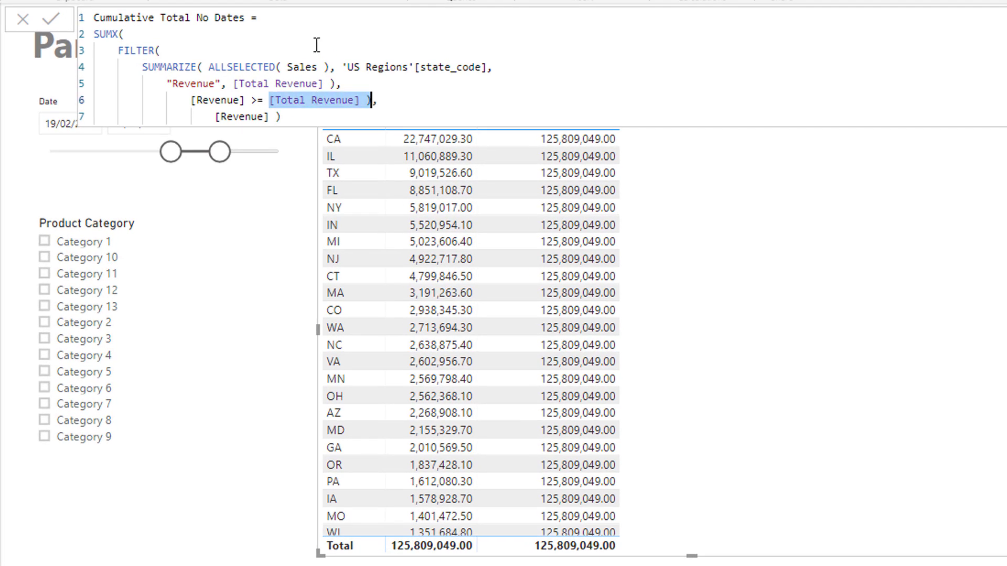
click(327, 20)
key(Return)
key(Return)
text(VAR )
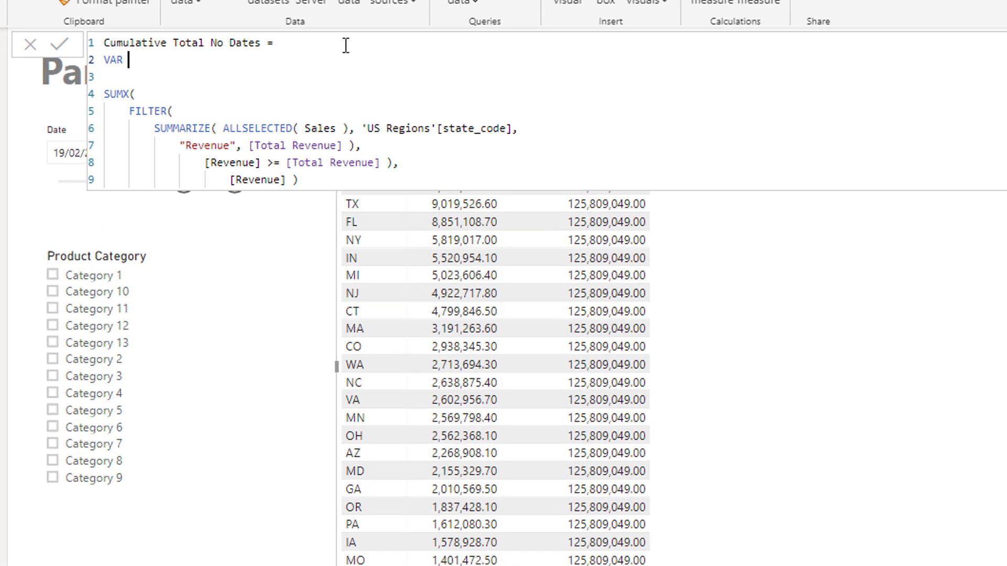
text(StateRev)
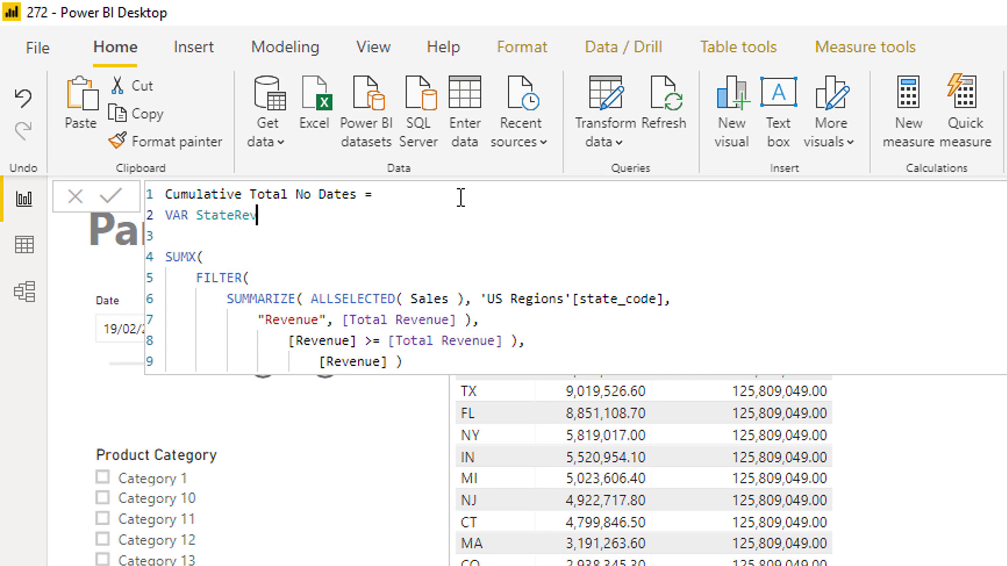
text( = [Total)
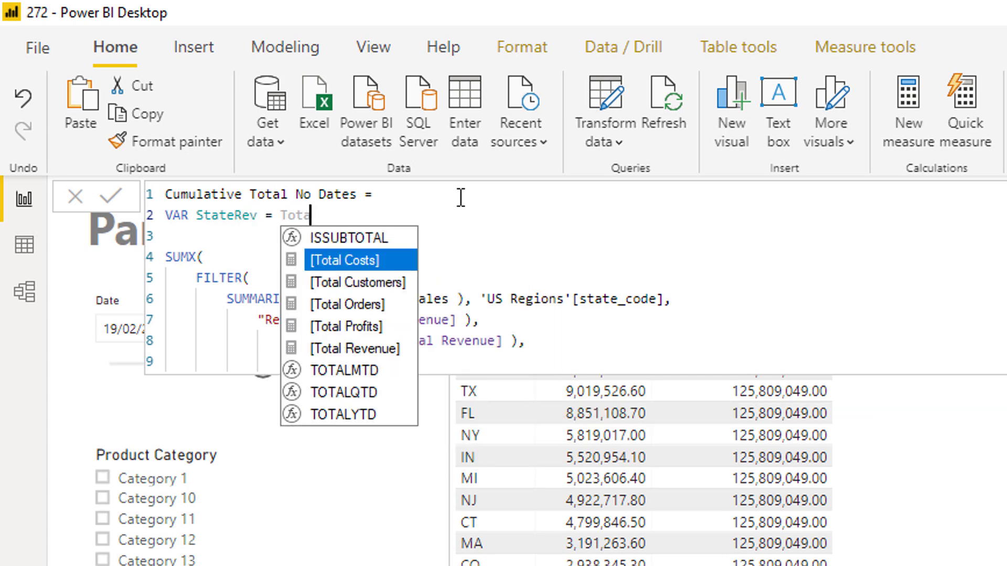
key(Down)
key(Down)
key(Down)
key(Down)
key(Tab)
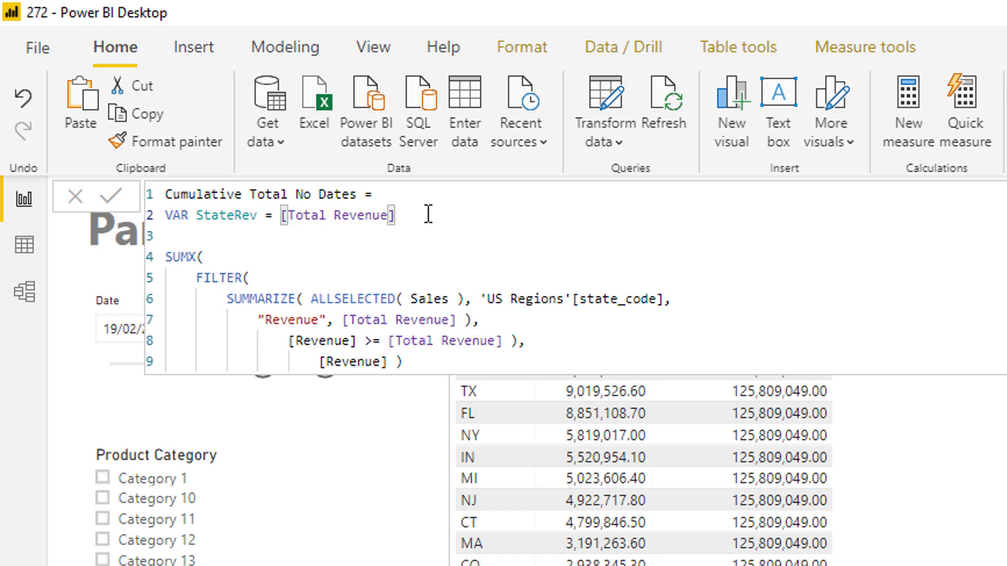
Step: Add a RETURN line between the StateRev variable and the SUMX expression
key(Down)
key(Return)
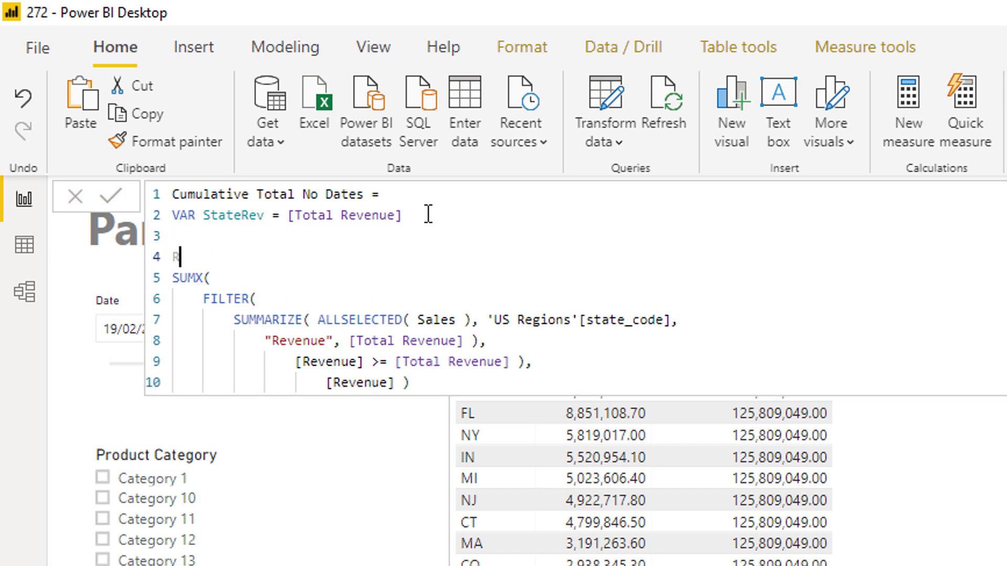
text(RETURN)
Step: Replace [Total Revenue] in the filter condition with the StateRev variable and commit the measure
click(511, 364)
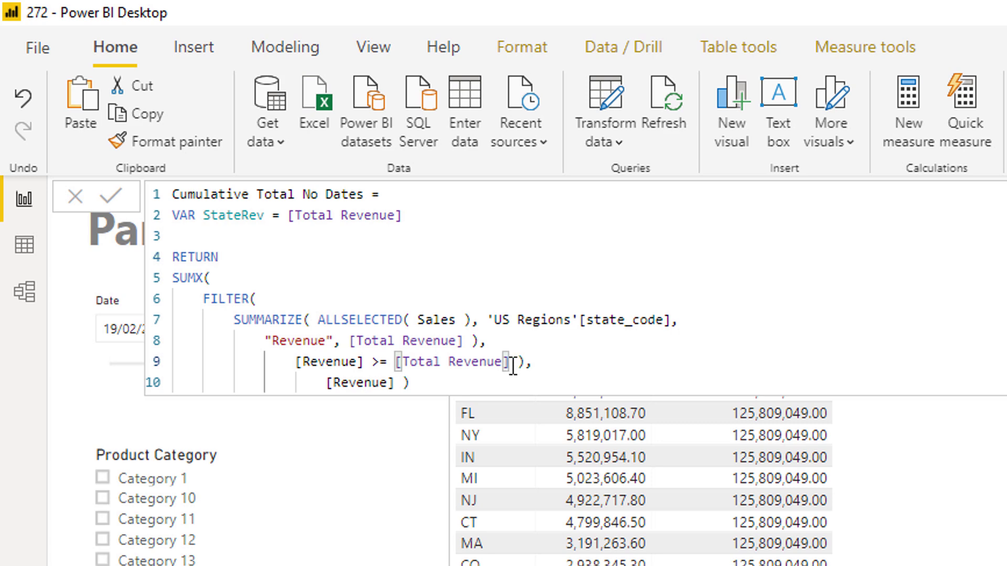
key(ctrl+shift+Left)
key(ctrl+shift+Left)
key(ctrl+shift+Left)
text(Sta)
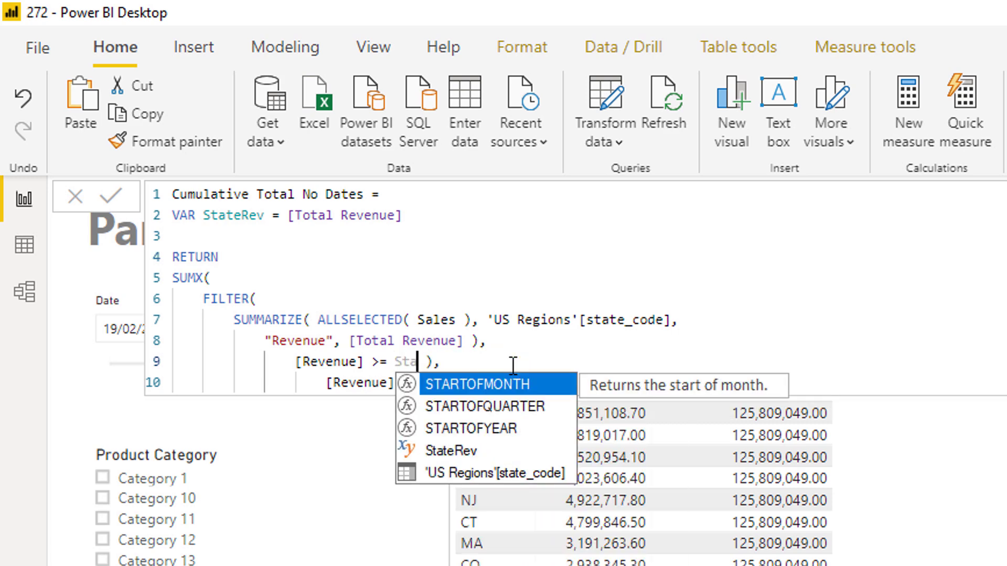
text(teRev)
key(Return)
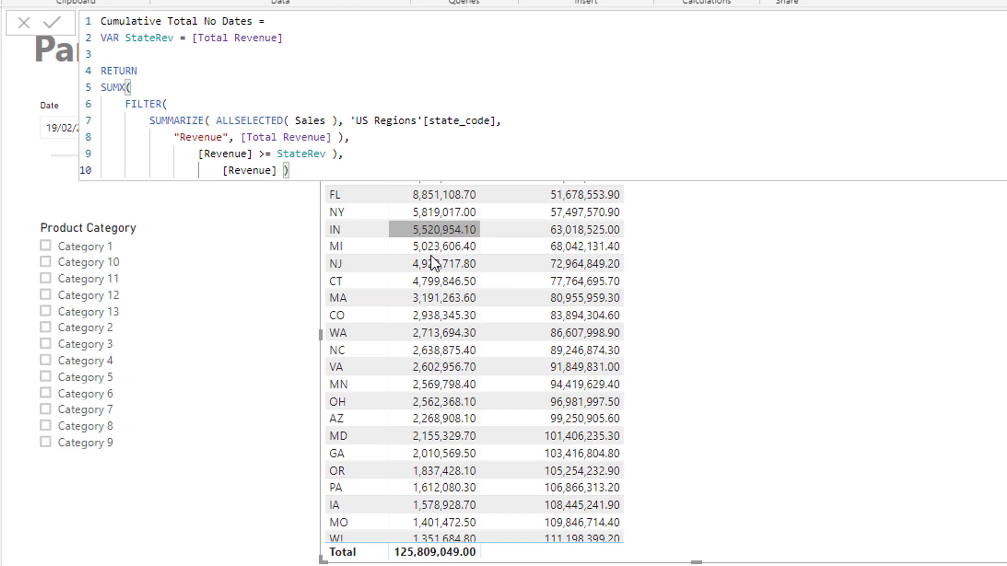
click(781, 351)
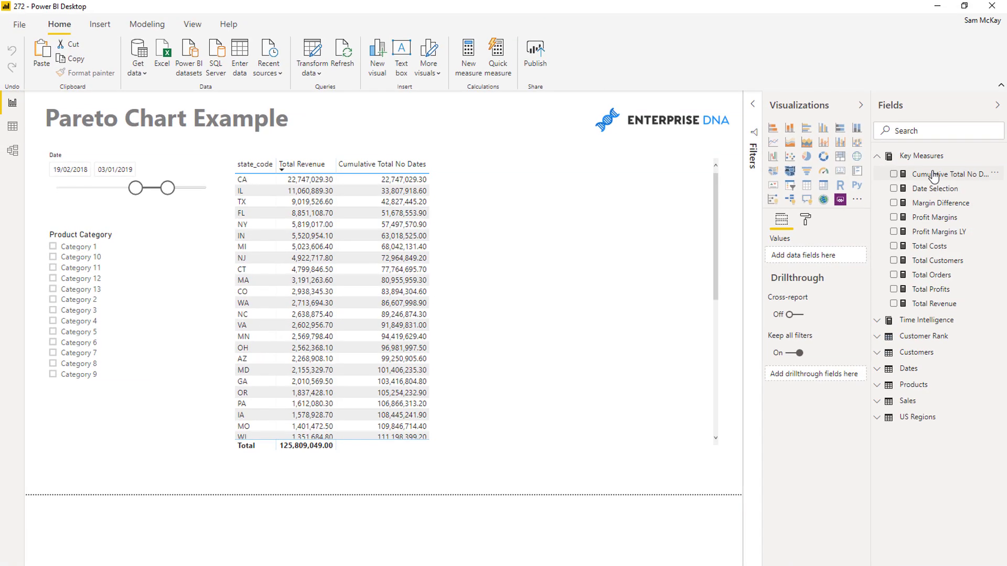
Step: Review the FILTER and SUMMARIZE parts of the Cumulative Total No Dates formula
click(933, 174)
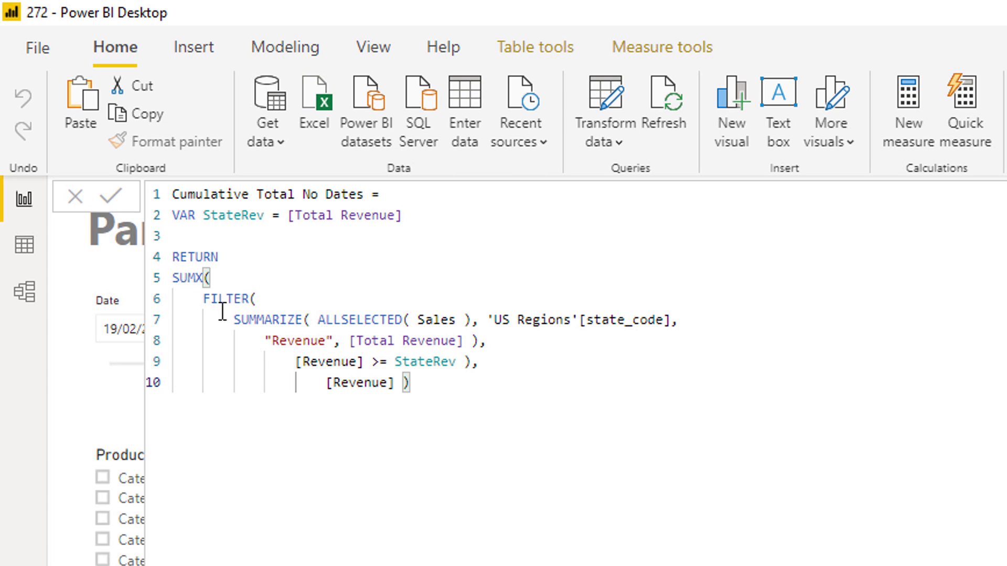
drag(206, 298, 258, 299)
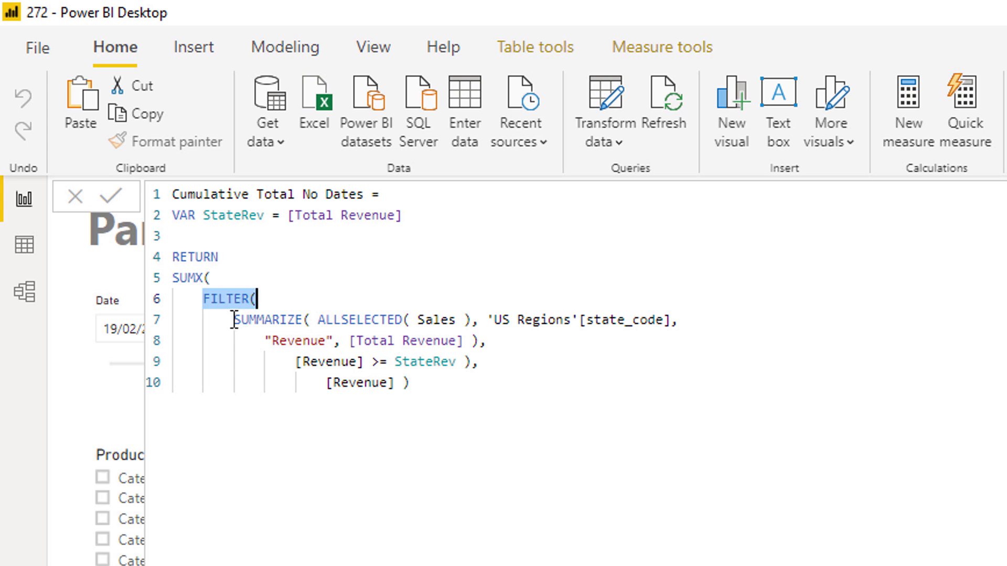
drag(234, 320, 481, 339)
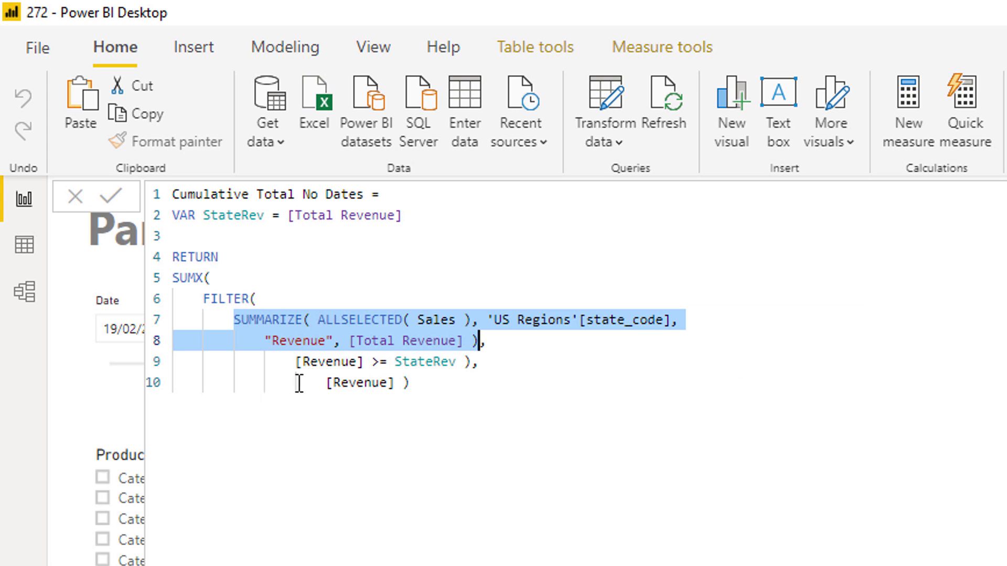
click(753, 100)
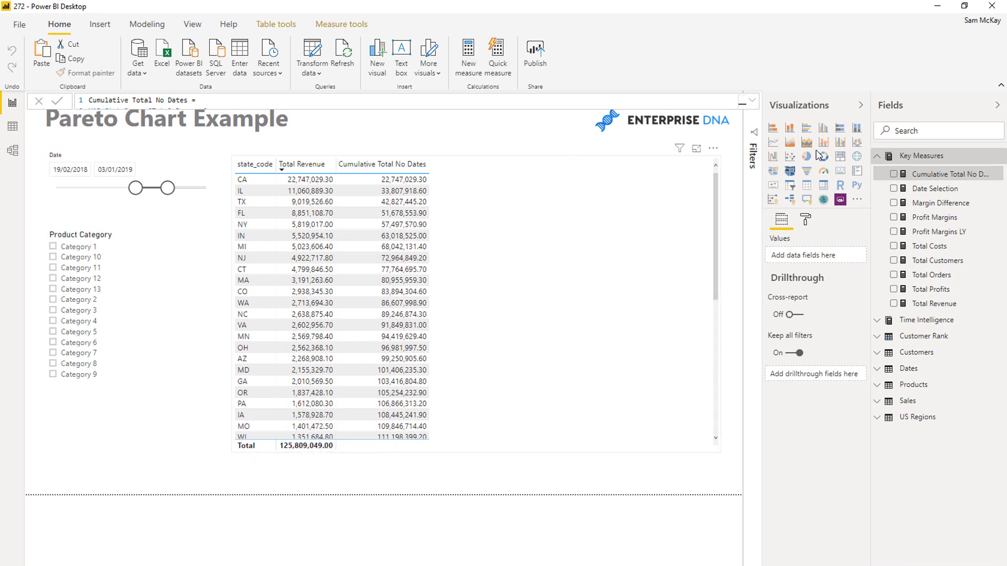
Step: Create a new measure in Key Measures named All Sales and begin its expression with a CALCULATE function
click(468, 58)
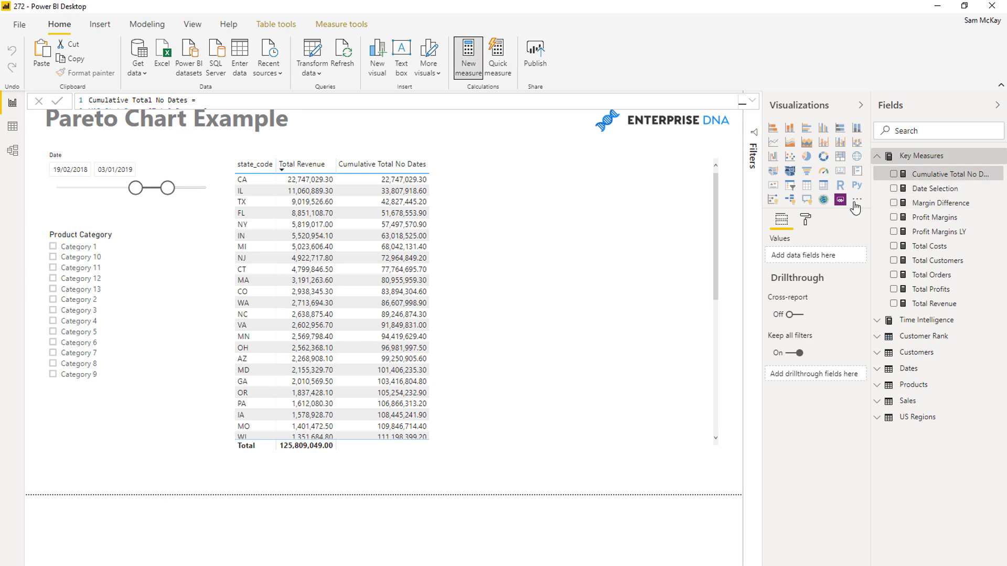
click(927, 189)
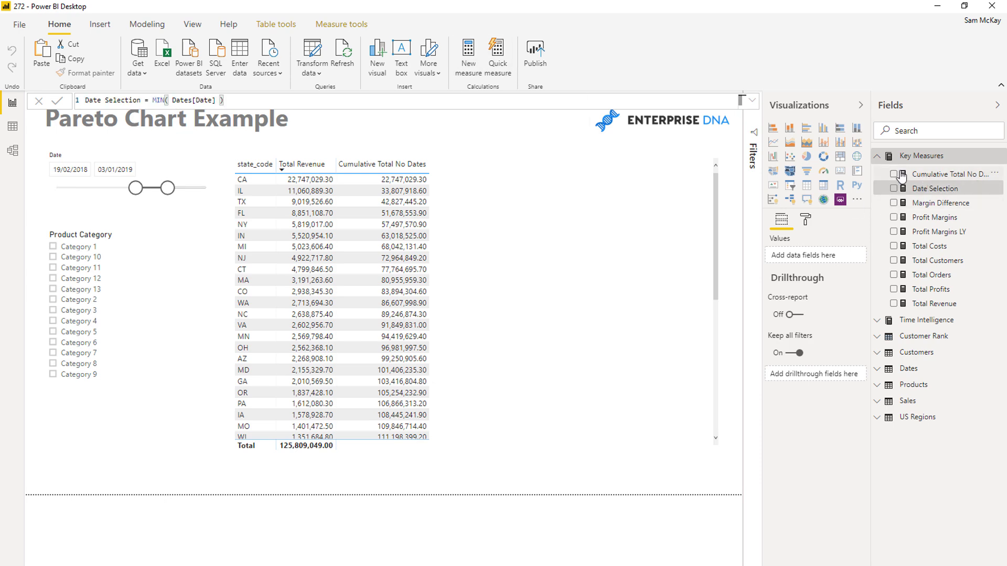
click(930, 174)
click(464, 59)
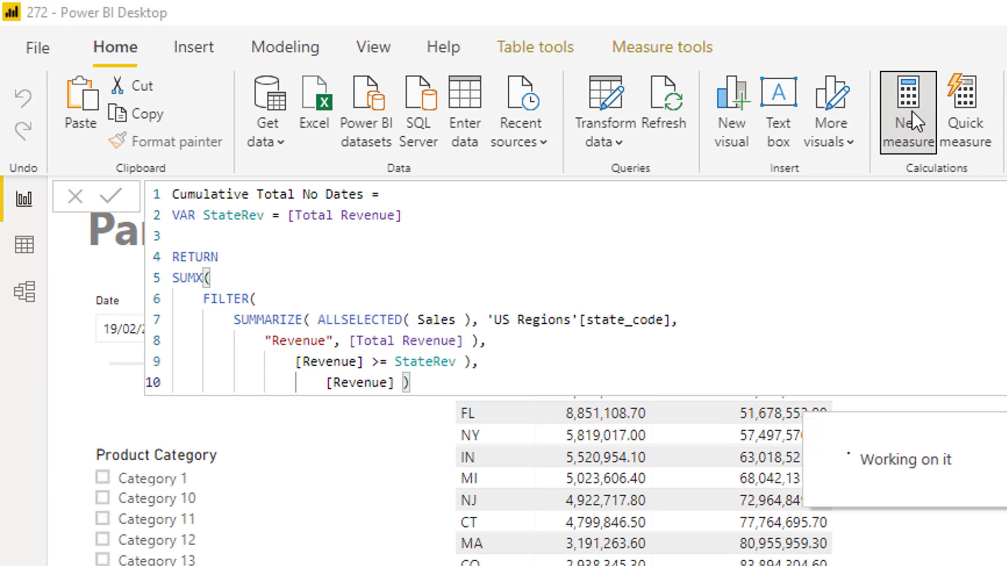
text(A;;)
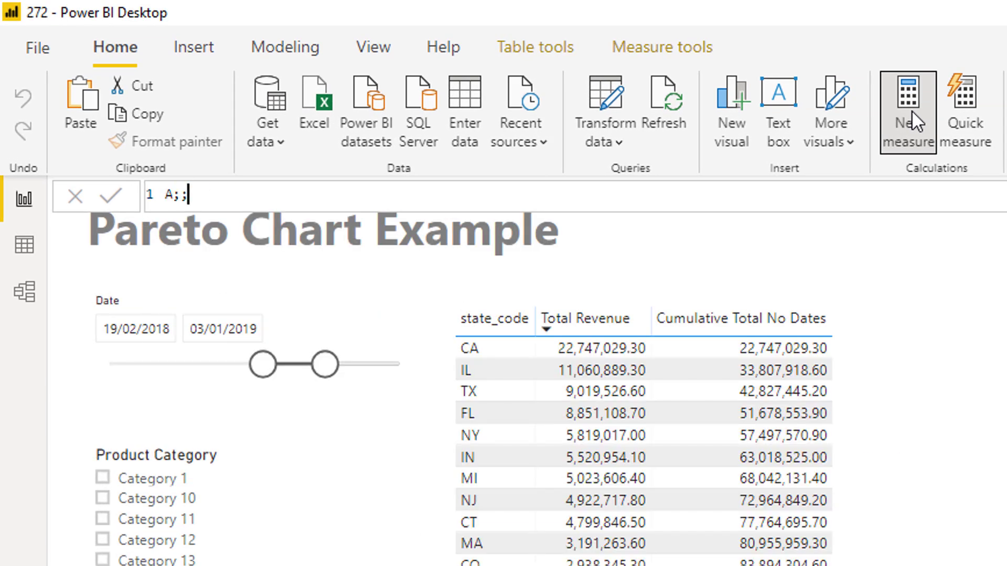
key(BackSpace)
key(BackSpace)
key(BackSpace)
text(ll Sales = CAL)
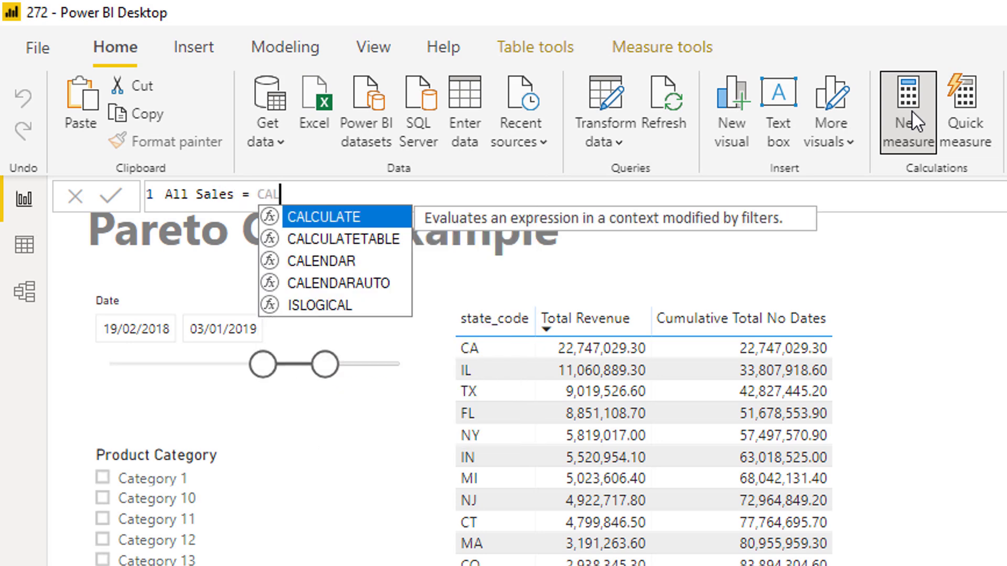
Step: Open the CALCULATE function with [Total Revenue] as its expression, followed by a comma
text(CULATE( TOtal)
key(Down)
key(Down)
key(Down)
key(Down)
key(Tab)
text(, )
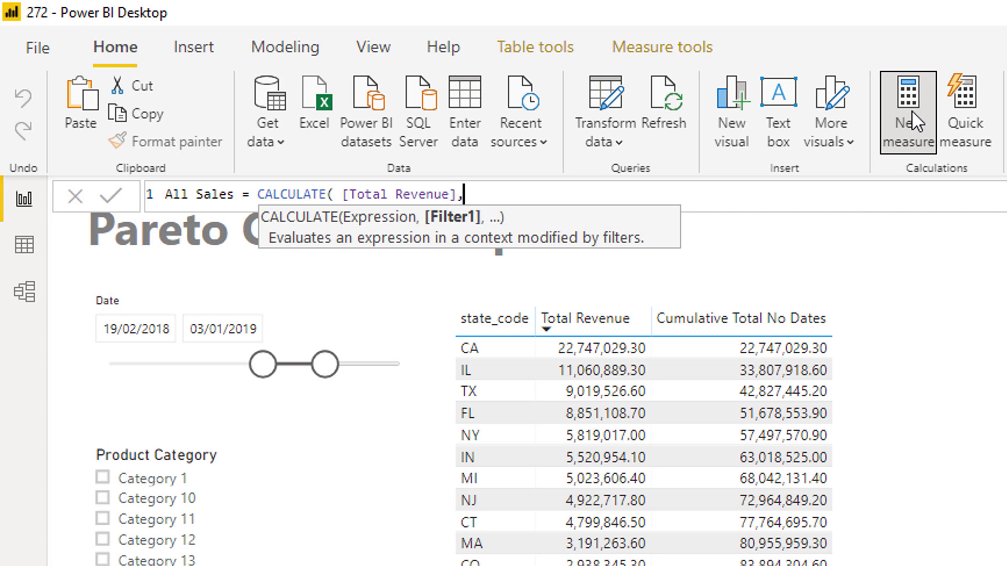
Step: Use ALLSELECTED( Sales ) as the CALCULATE filter, close the function, and commit the All Sales measure
text(ALLSE)
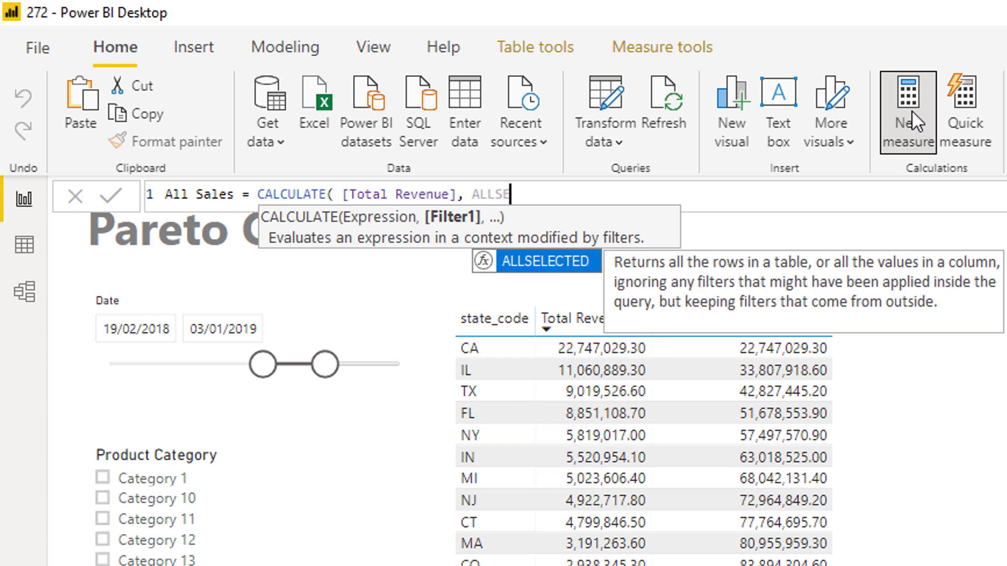
key(Tab)
text(Sale)
key(Tab)
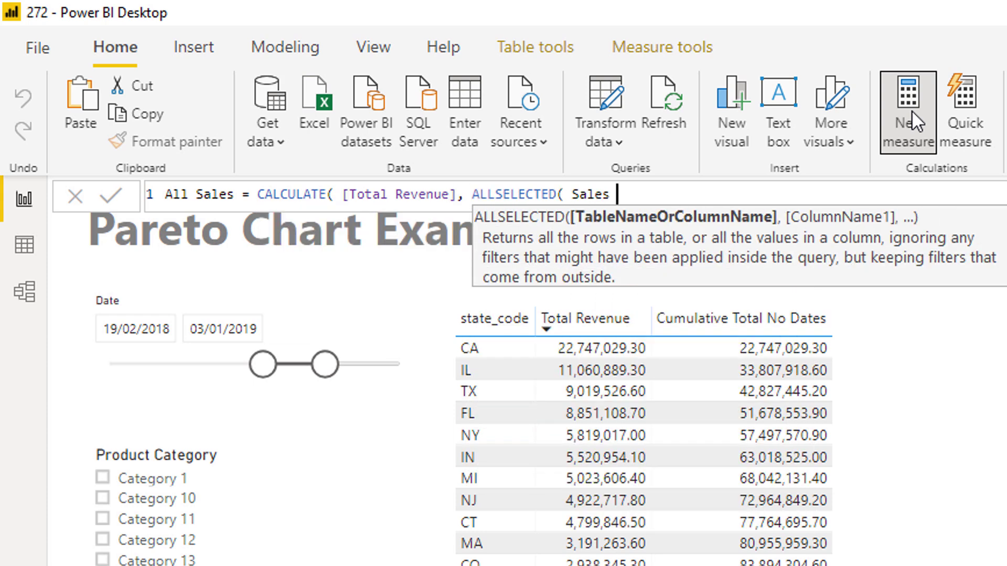
text() ))
key(Return)
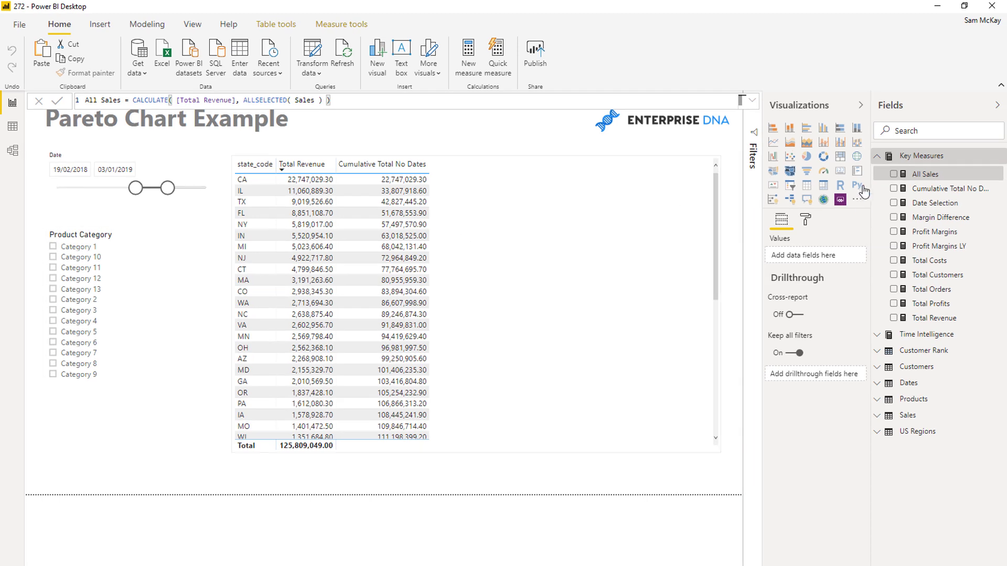
Step: Add the All Sales measure to the state revenue table and filter the report to product Category 13
drag(917, 178, 543, 261)
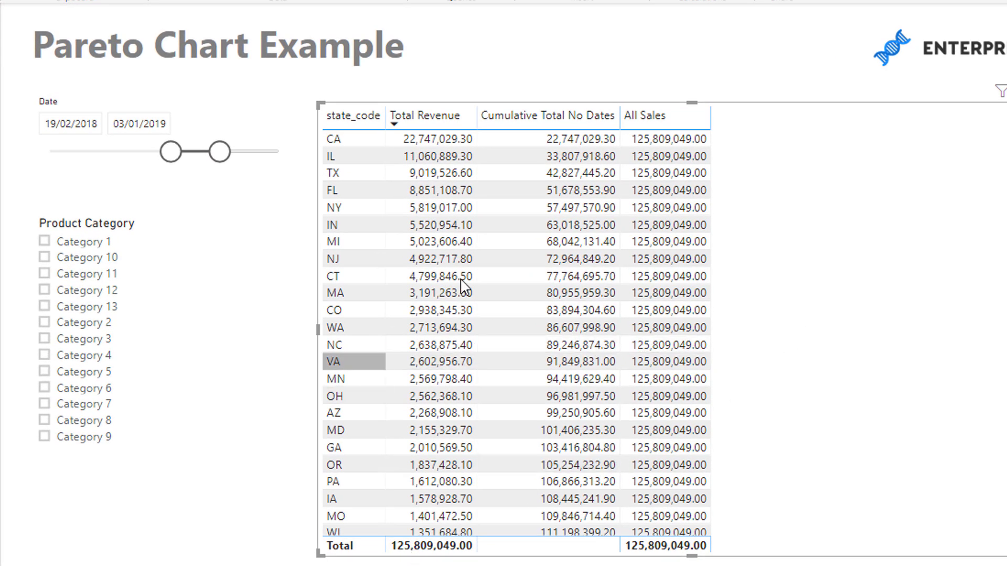
click(73, 307)
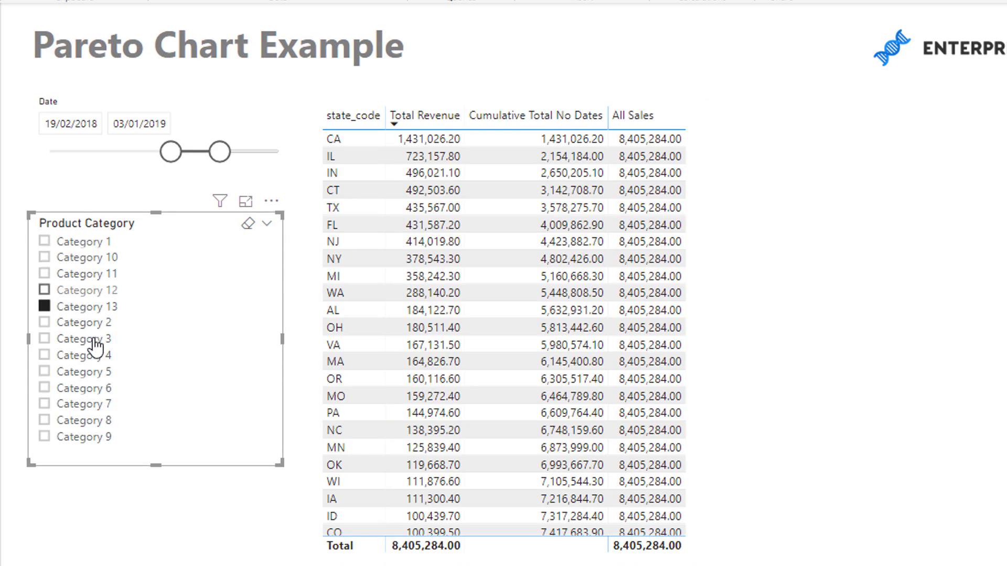
Step: Filter the report to product Category 4 and to Category 2, and open the model view
click(86, 358)
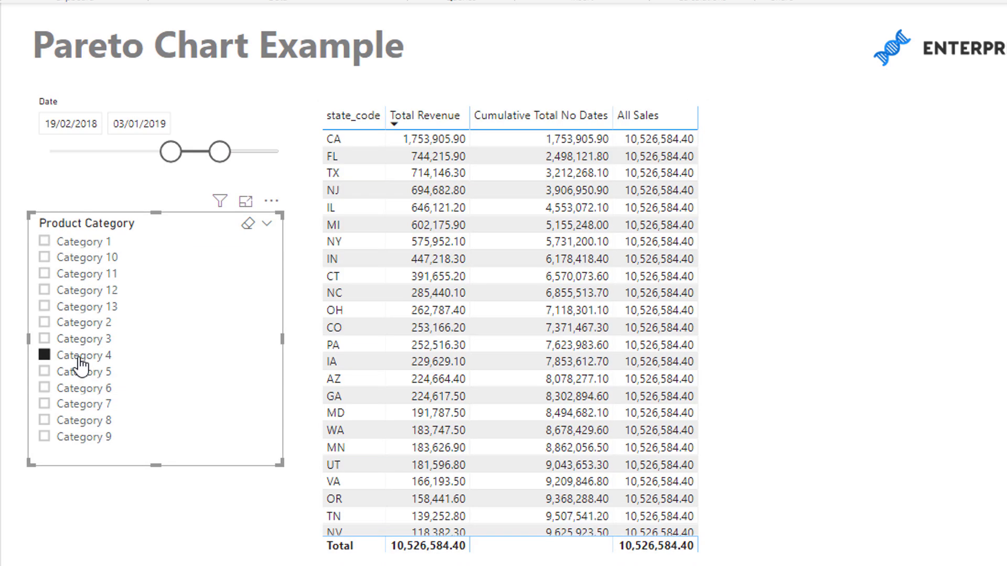
click(92, 325)
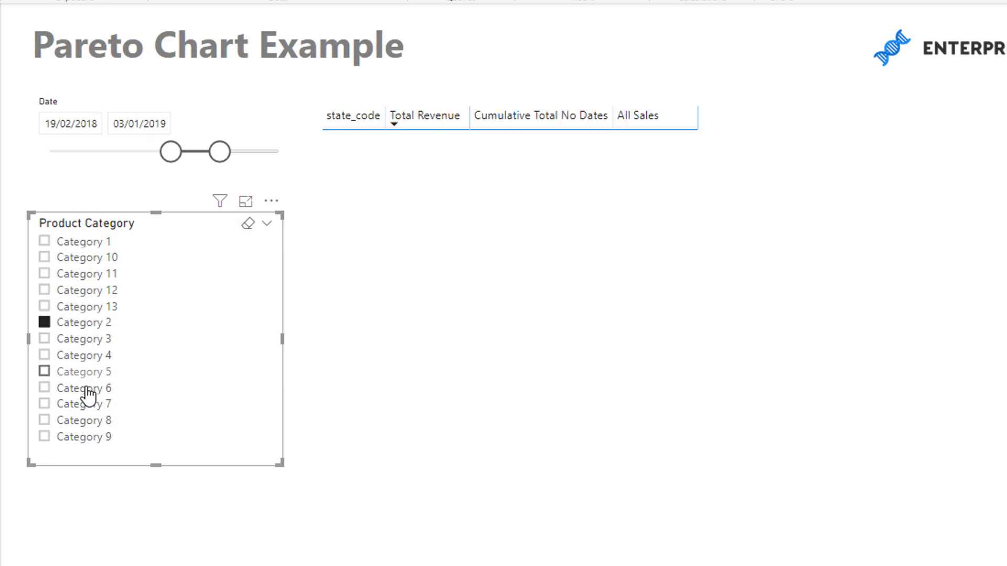
click(84, 389)
click(84, 257)
click(19, 151)
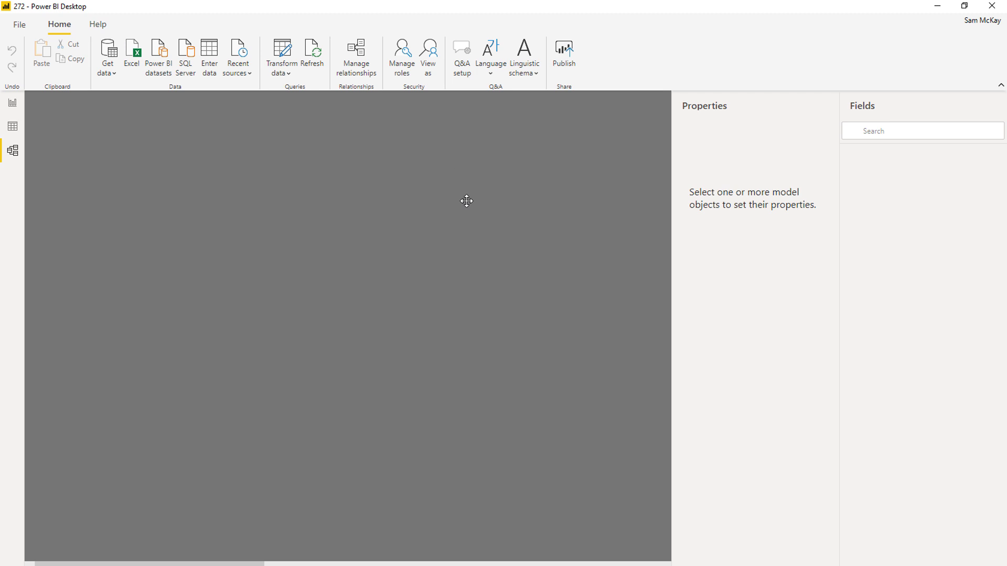
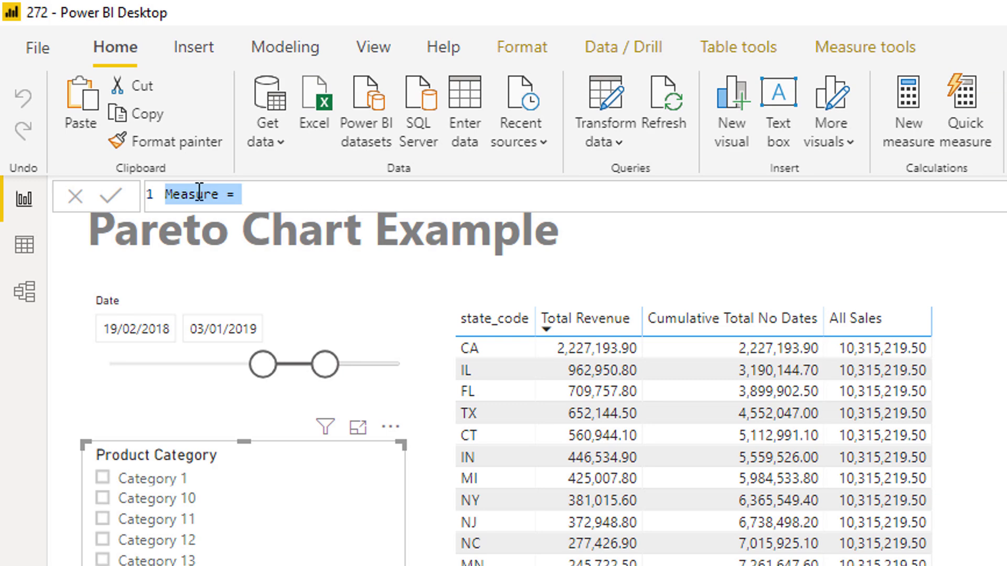
Step: Define the new measure in Key Measures as Testing = 0 and commit it
text(Testing = )
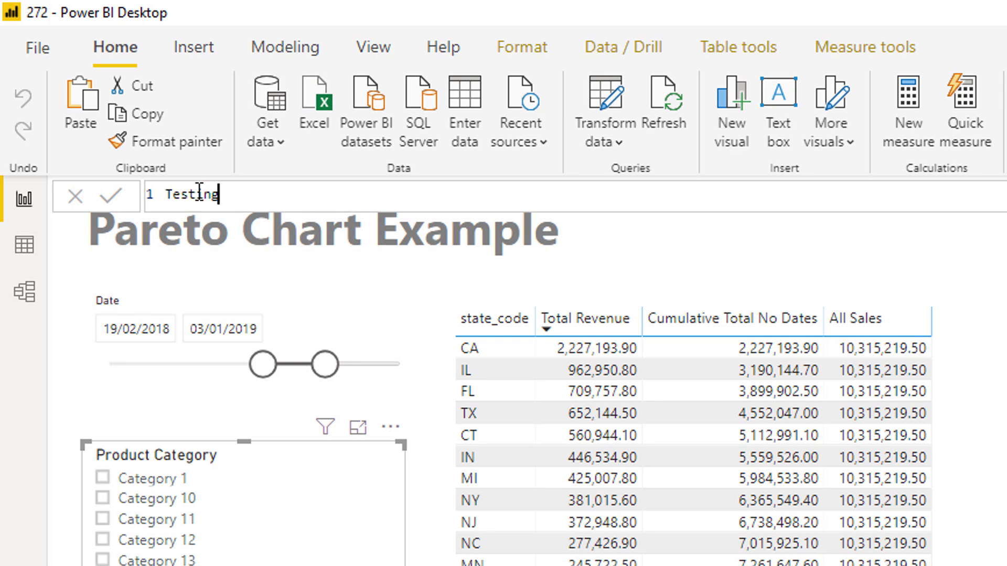
text(0)
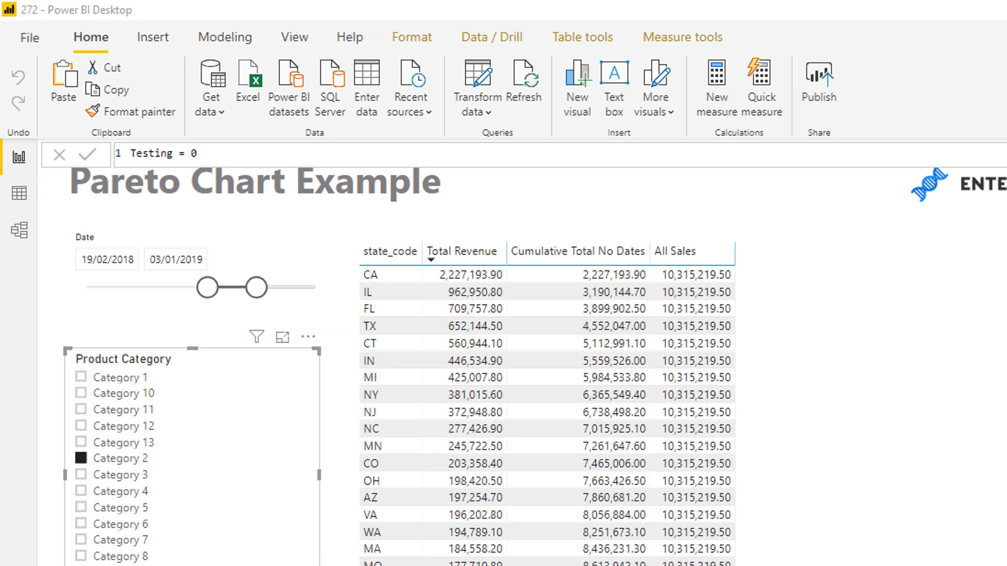
key(Return)
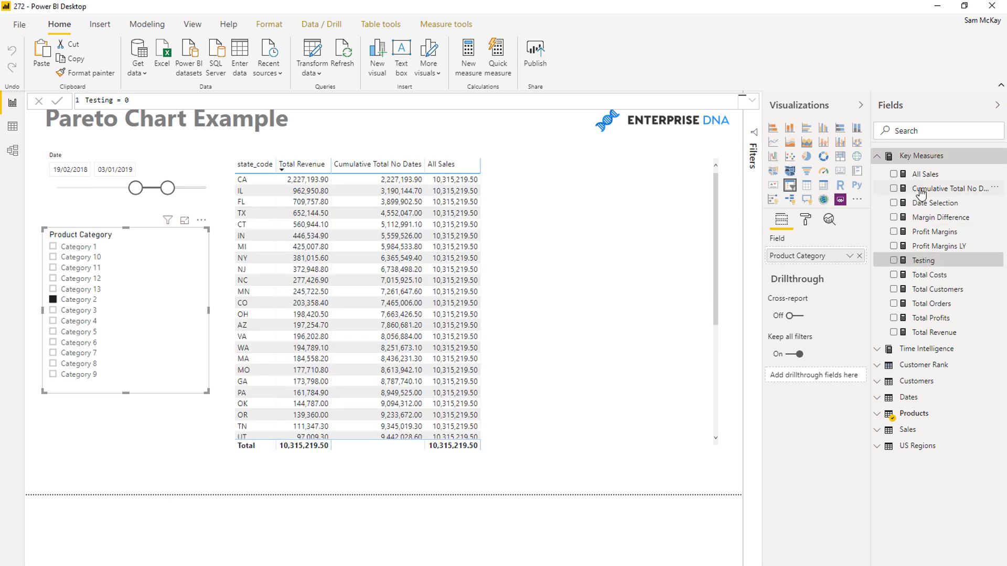
click(921, 189)
key(ctrl+a)
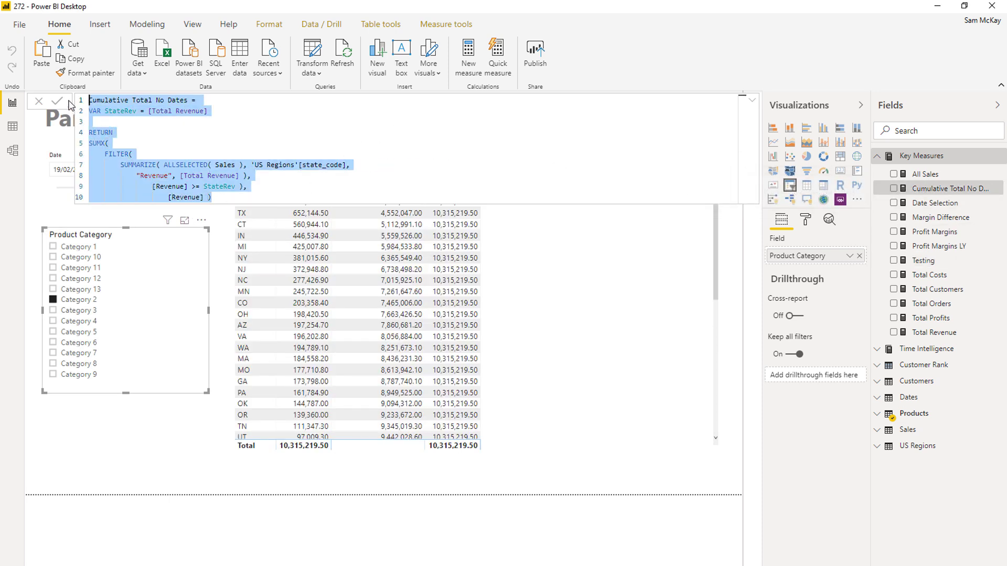
click(924, 261)
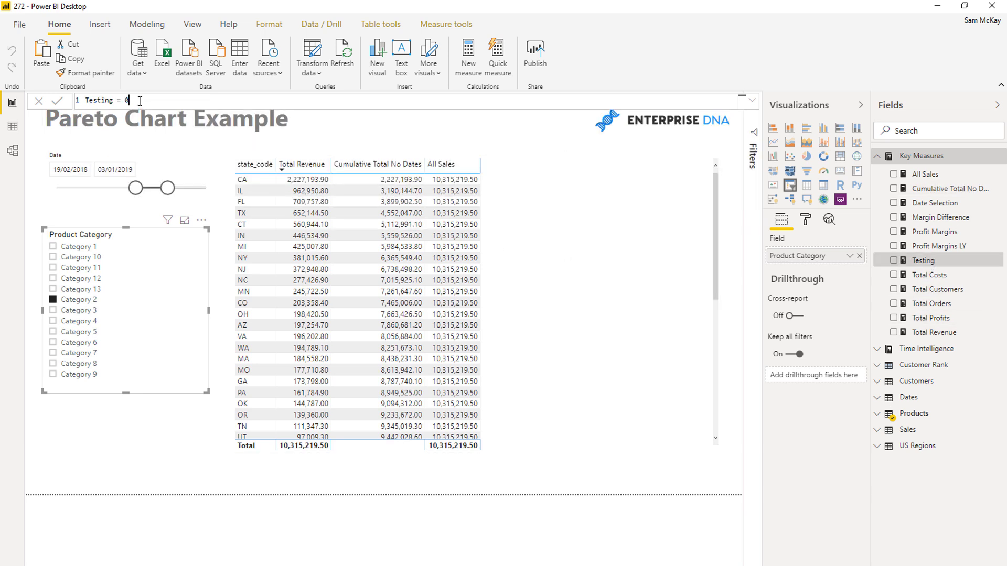
drag(140, 101, 87, 100)
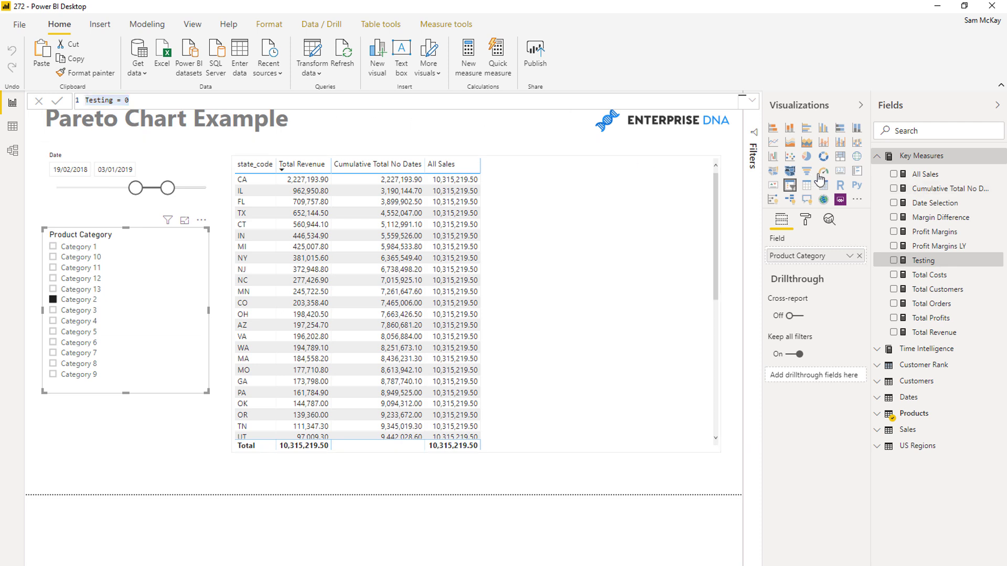
Step: Copy the entire Cumulative Total No Dates formula and paste it over the Testing measure's formula
click(926, 189)
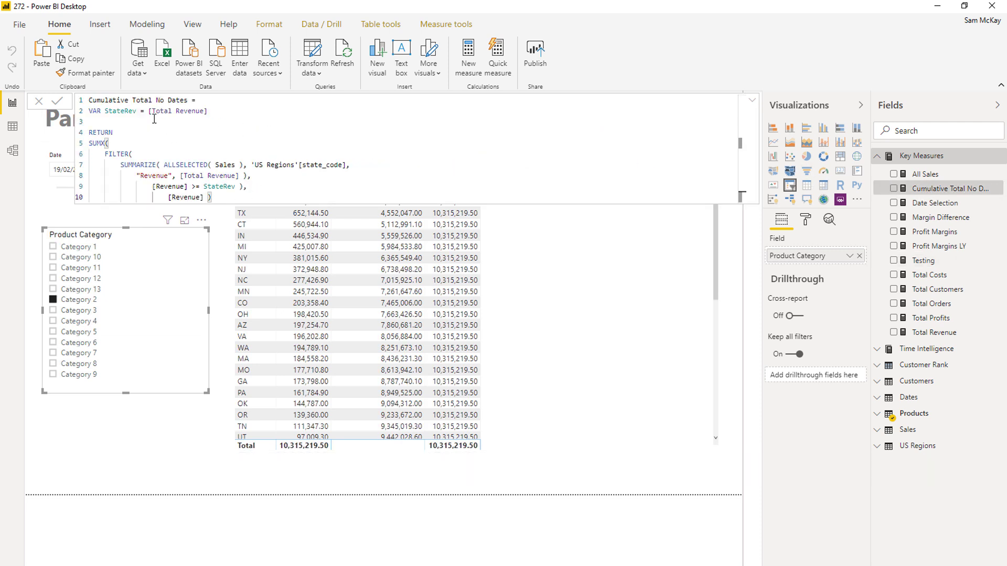
click(96, 102)
drag(91, 101, 242, 203)
key(ctrl+c)
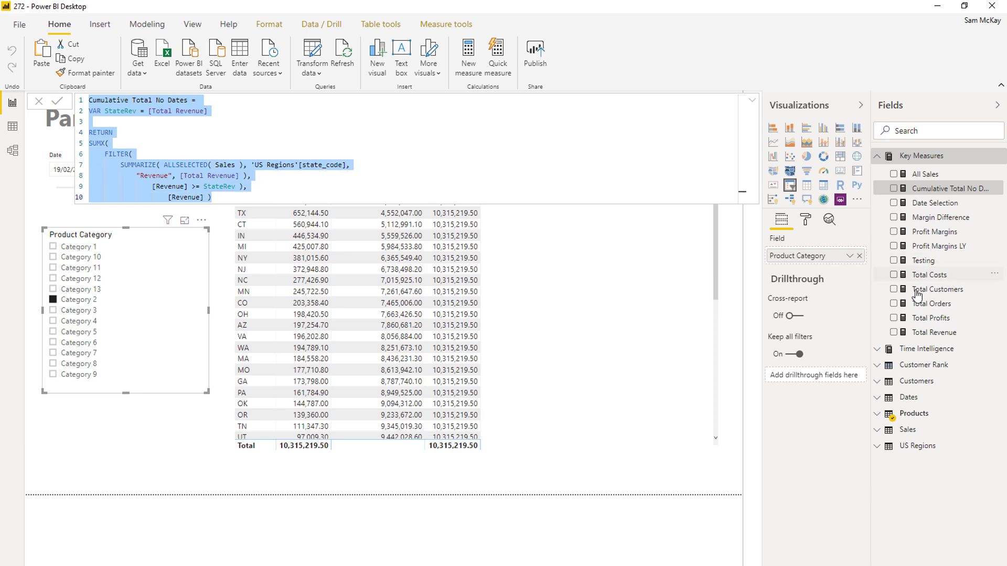
click(924, 260)
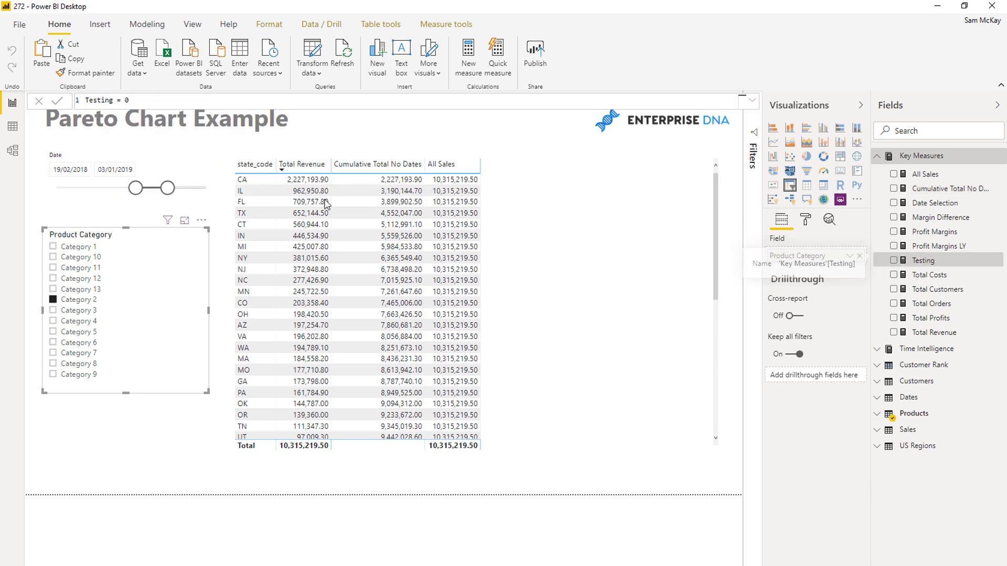
drag(129, 100, 92, 100)
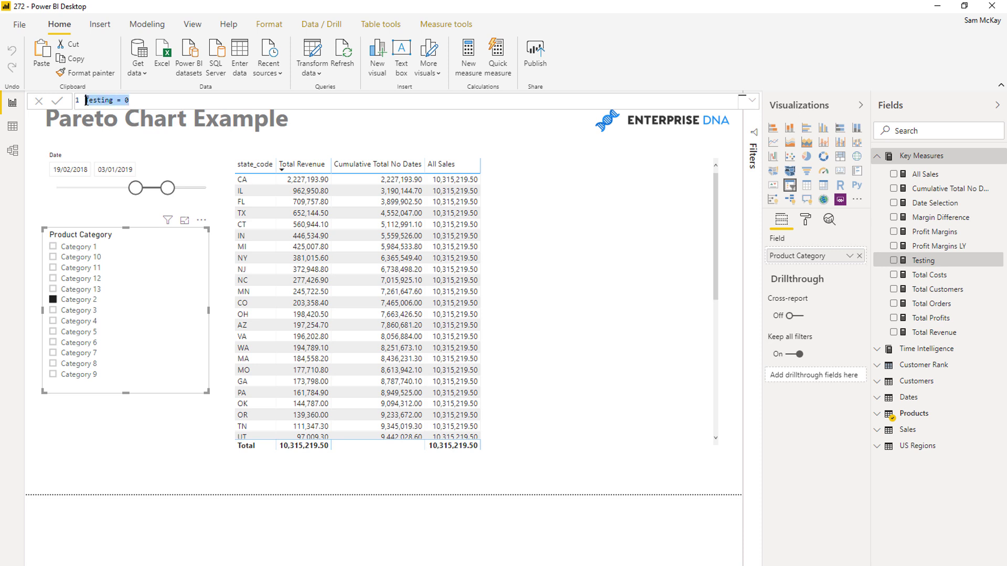
key(ctrl+v)
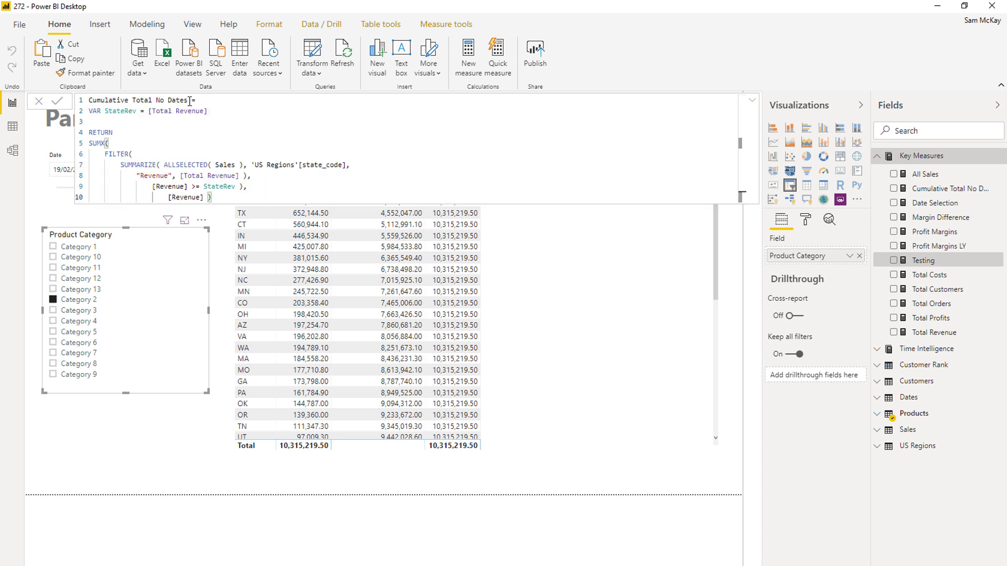
Step: Change the measure name in the pasted formula to Pareto Chart (States)
drag(190, 101, 97, 101)
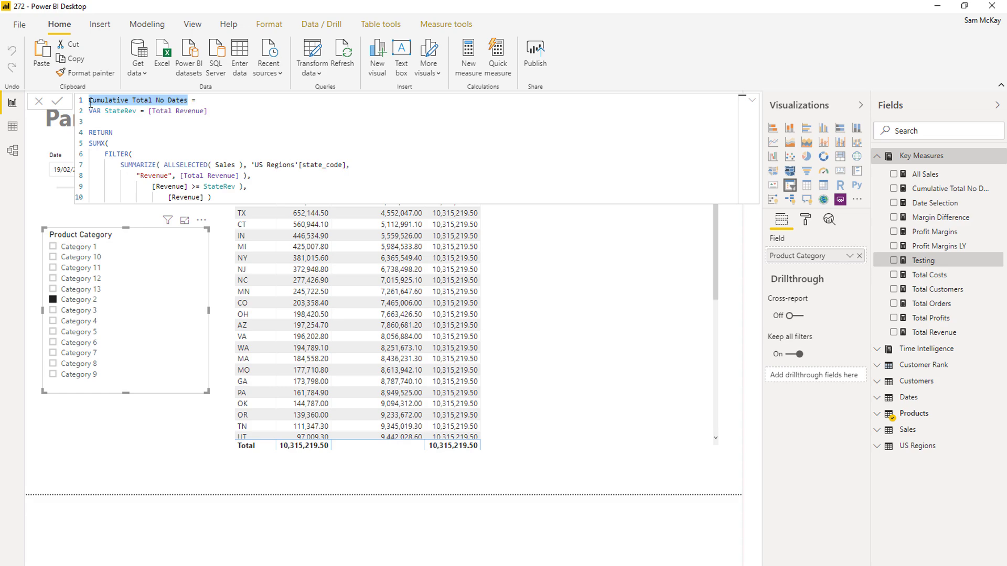
text(Pareto )
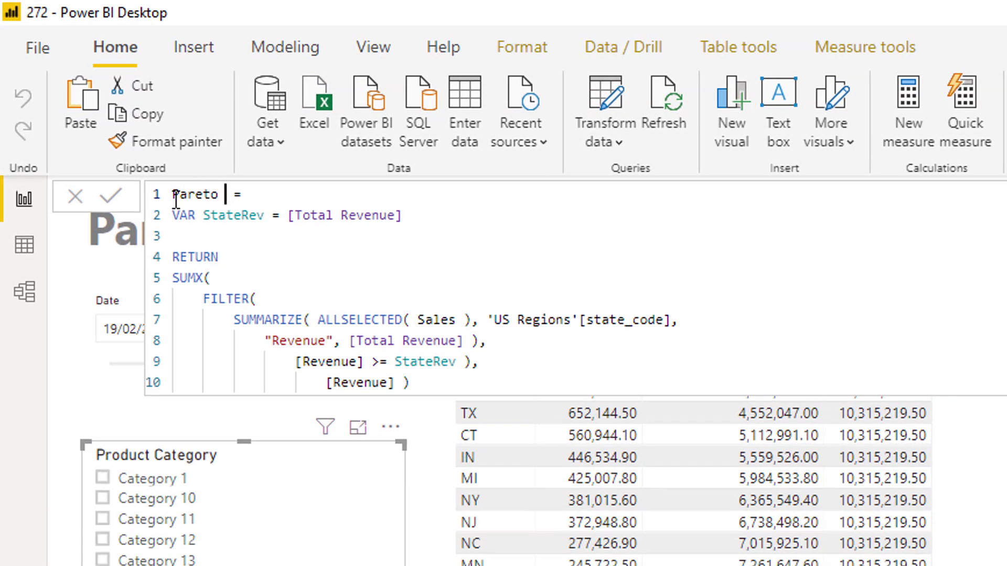
text(Chart (S)
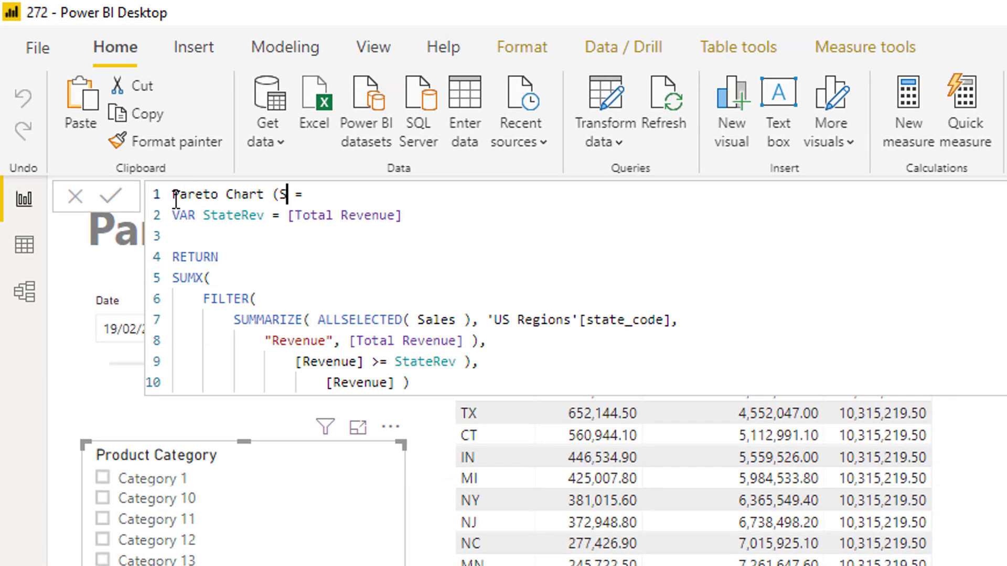
text(tates))
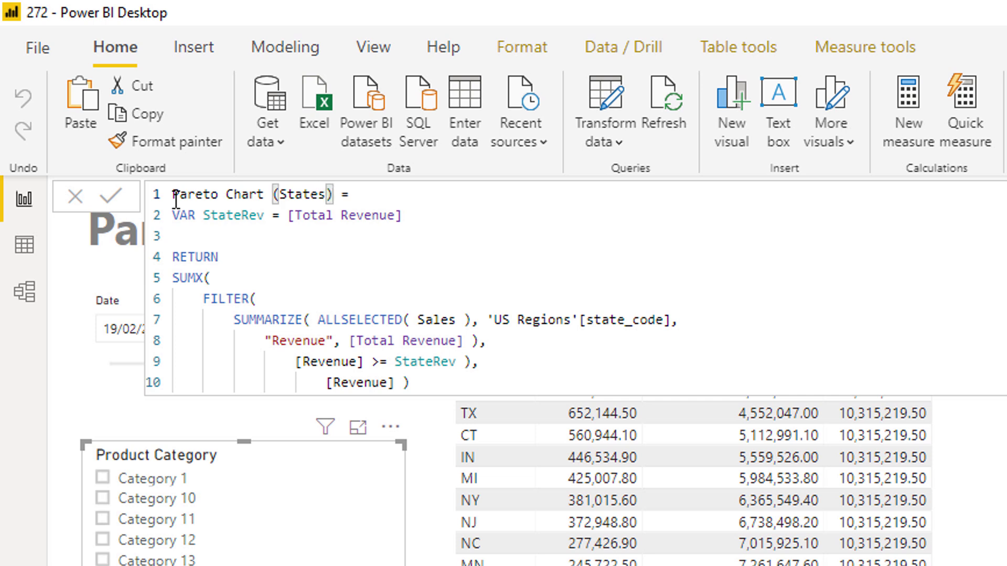
Step: Below the StateRev variable, start a variable AllSales = CALCULATE( with [Total Revenue] as its expression
click(472, 217)
key(shift+Return)
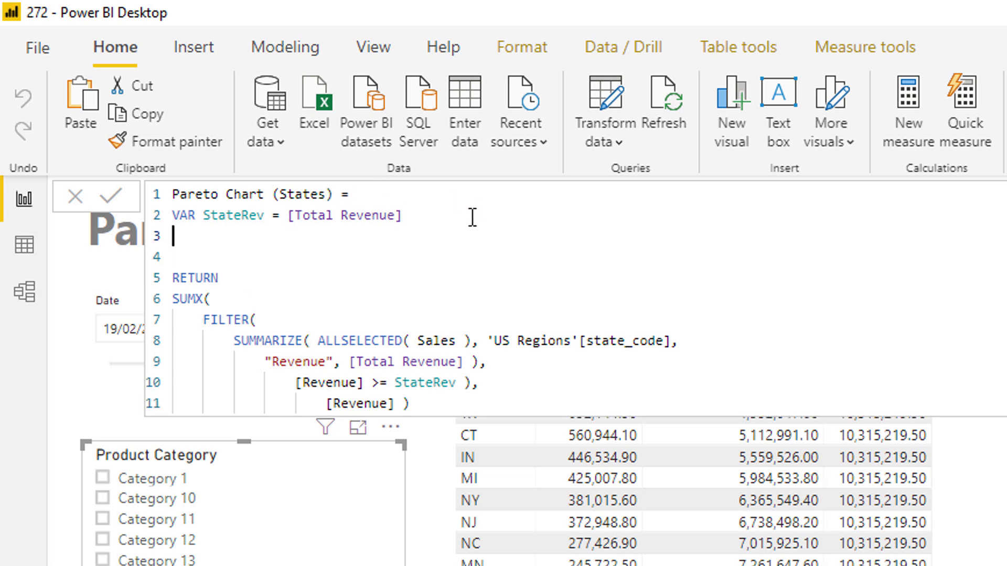
text(VAR AllSales )
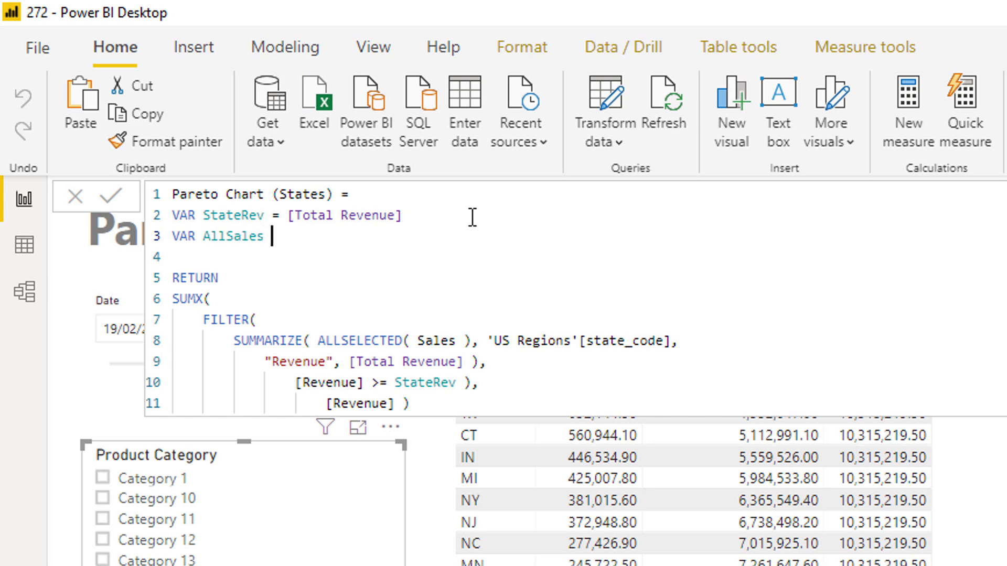
text(= CALCULATE( Total)
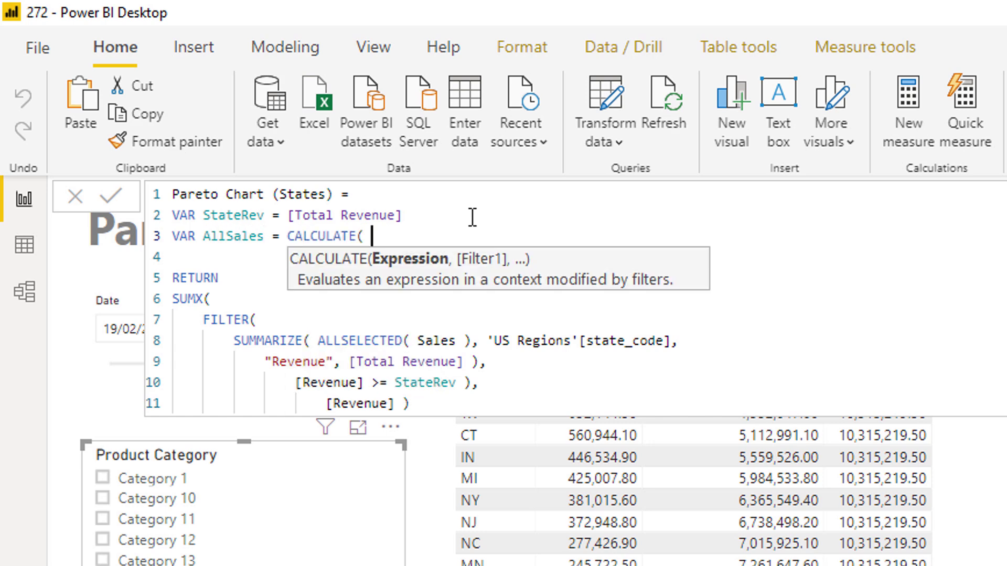
key(Down)
key(Down)
key(Down)
key(Down)
key(Tab)
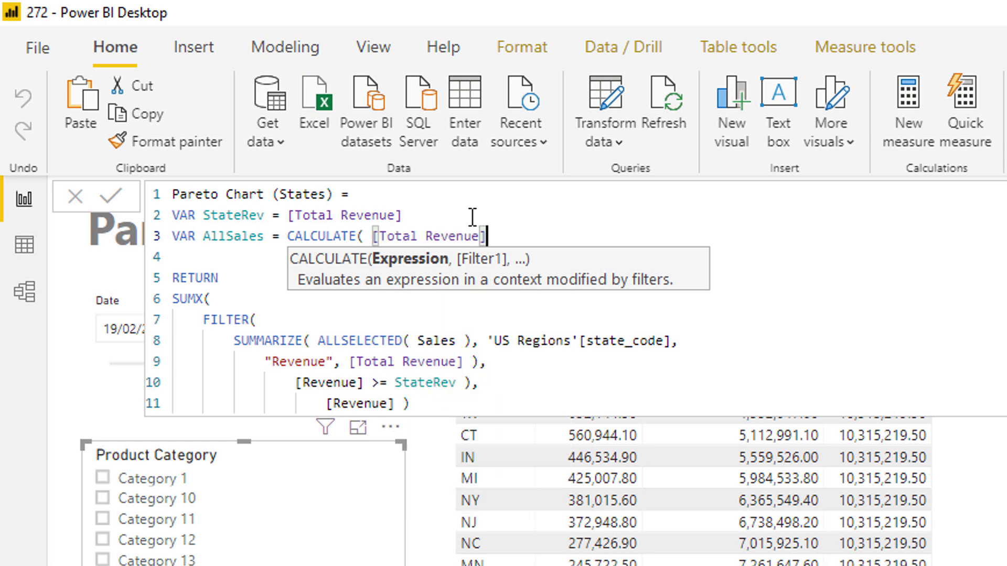
Step: Complete the AllSales variable with ALLSELECTED( Sales ) as the CALCULATE filter and close the function
text(, )
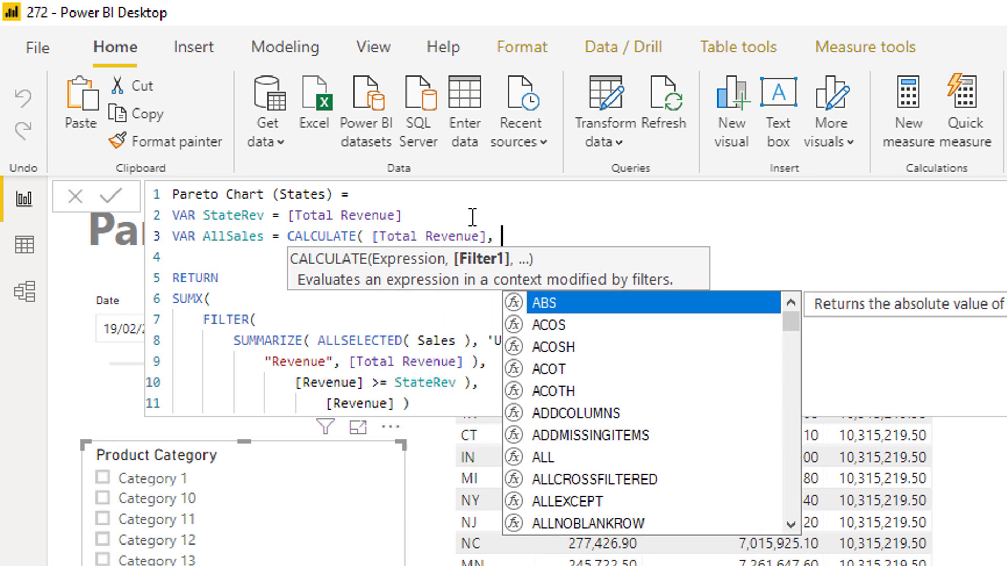
text(ALLSELECTED()
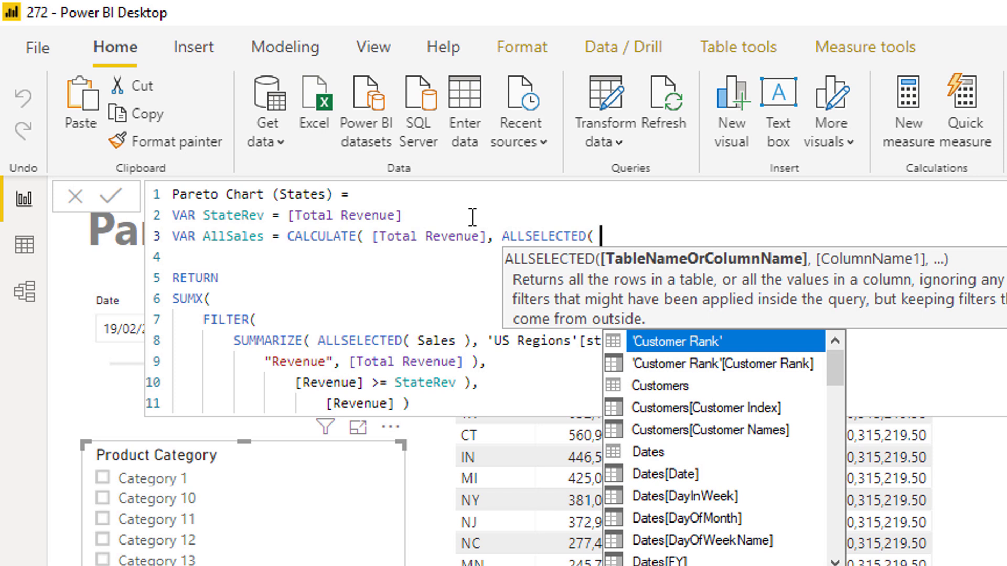
text(Sales ))
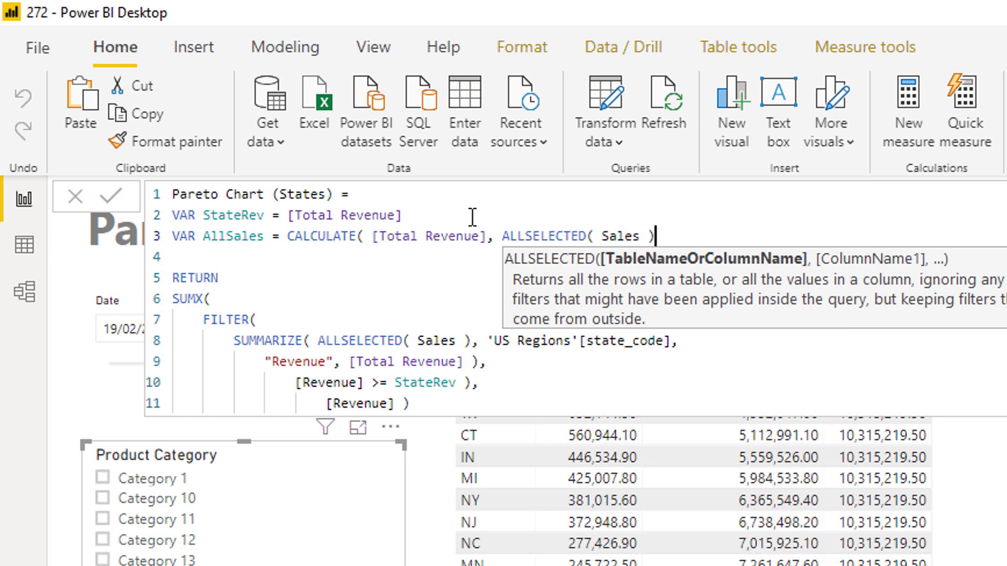
text(0)
click(260, 283)
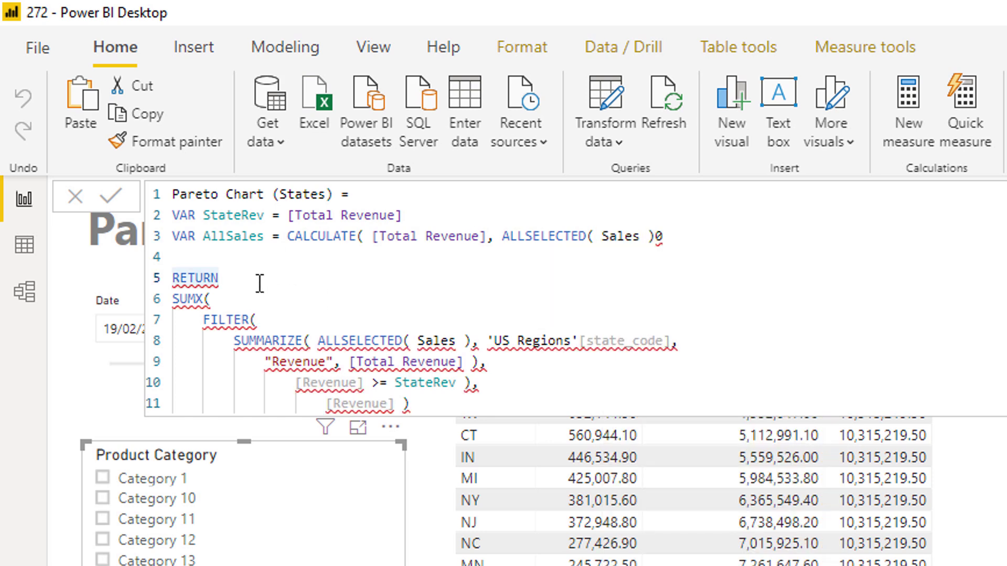
click(827, 243)
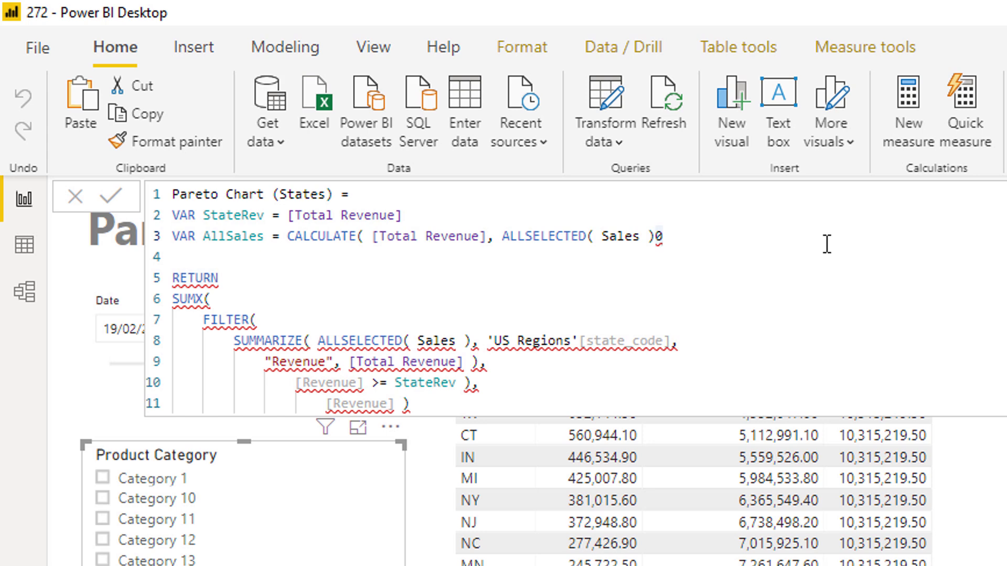
key(BackSpace)
text())
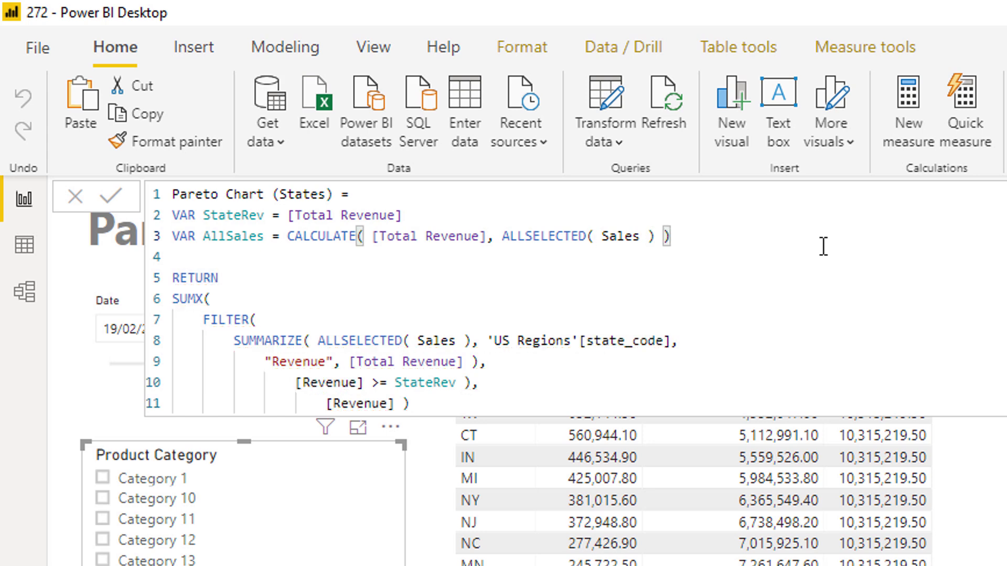
Step: Insert DIVIDE( on a new line after RETURN and make the existing SUMX expression its numerator, followed by a comma
key(Down)
key(Down)
key(Return)
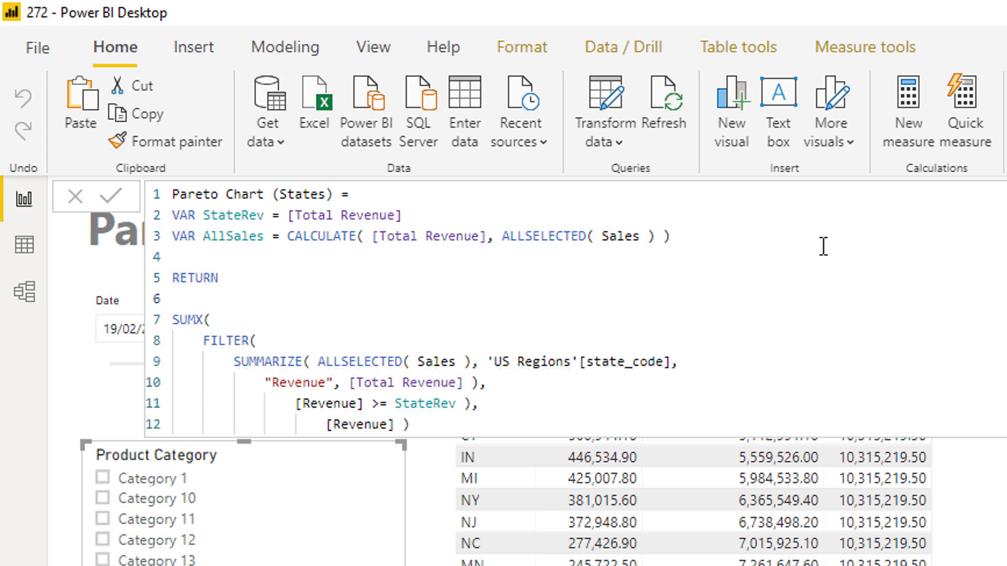
text(DIVIDE()
click(723, 414)
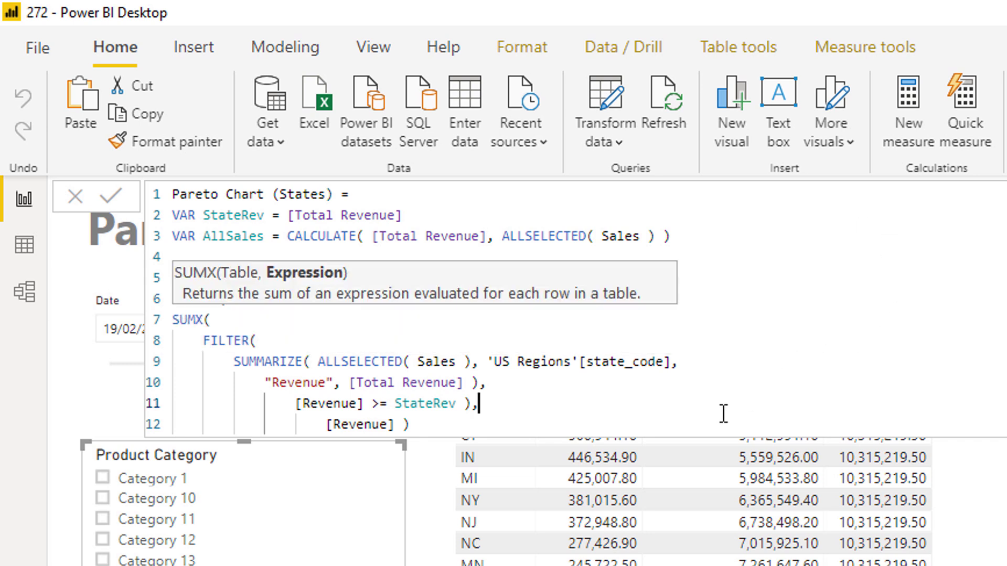
key(Down)
text(,)
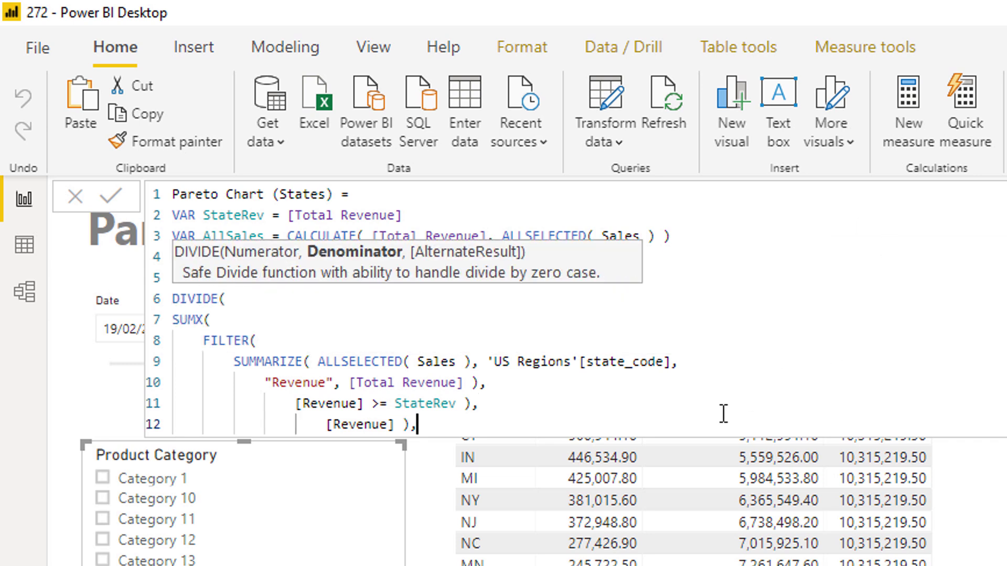
Step: On a new line, add AllSales as the DIVIDE denominator with 0 as the alternate result, and close the function
key(Return)
key(BackSpace)
key(BackSpace)
key(BackSpace)
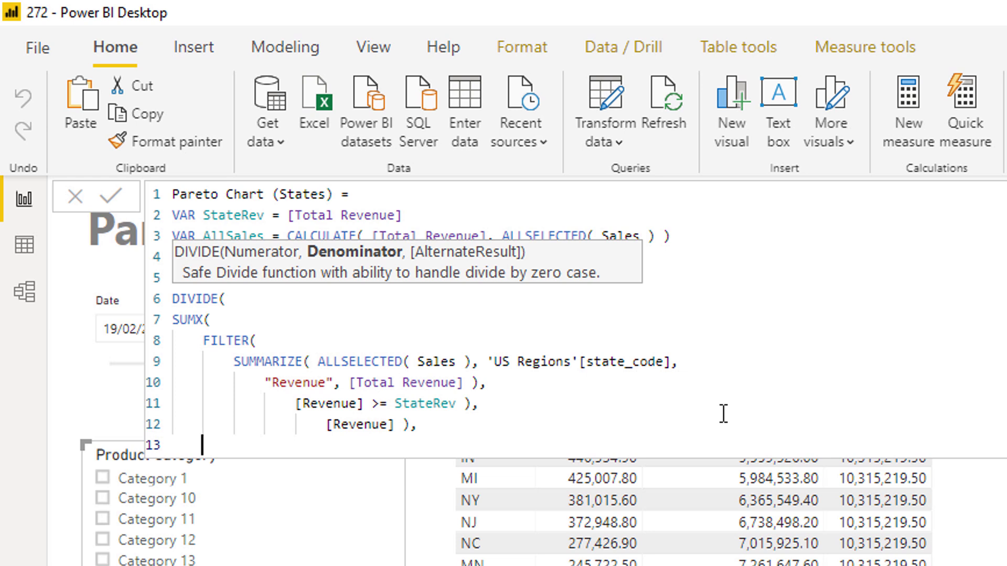
text(AllS)
key(Tab)
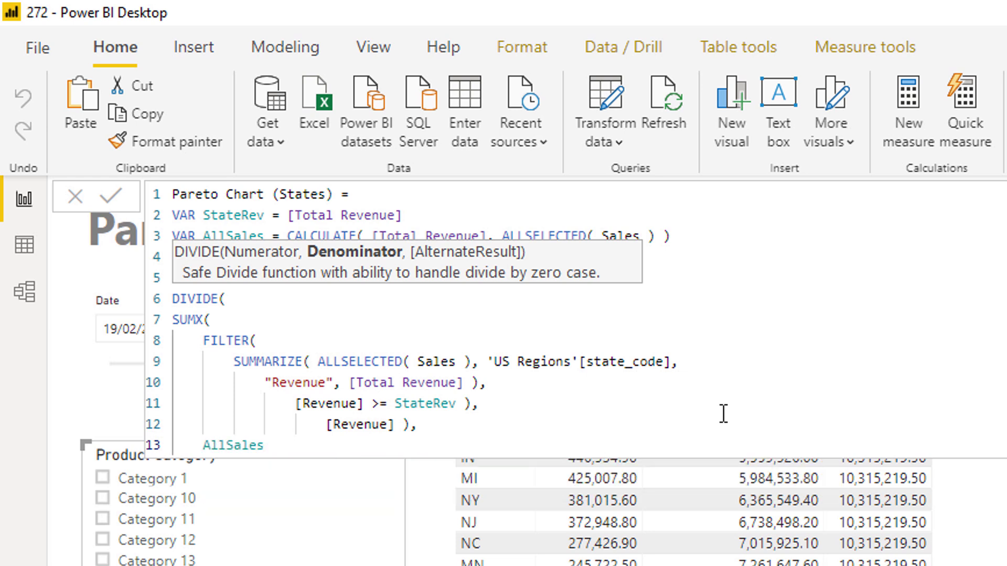
text(, 0 ))
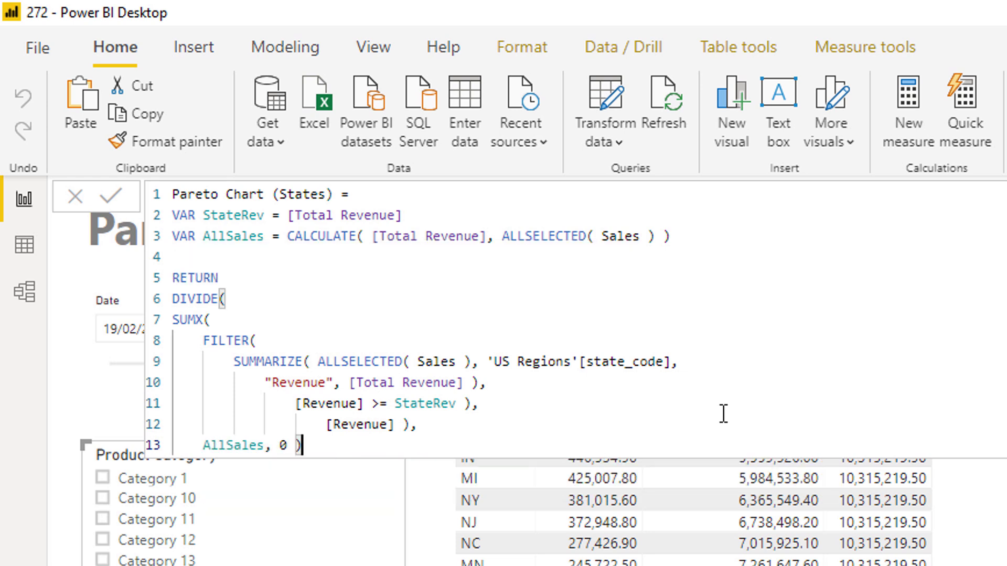
Step: Commit the Pareto Chart (States) formula and add the measure as a column to the state revenue table
key(Return)
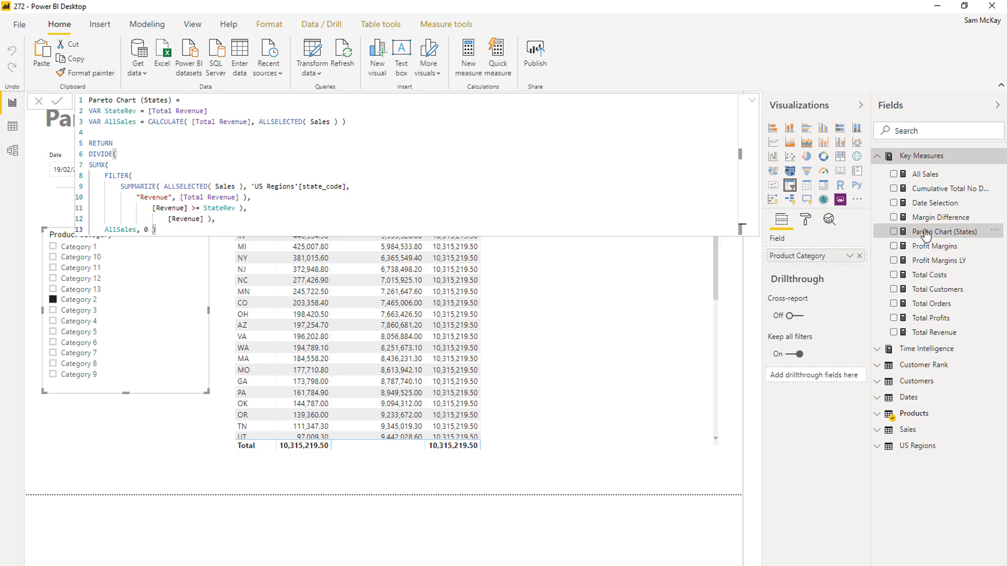
drag(925, 231, 578, 339)
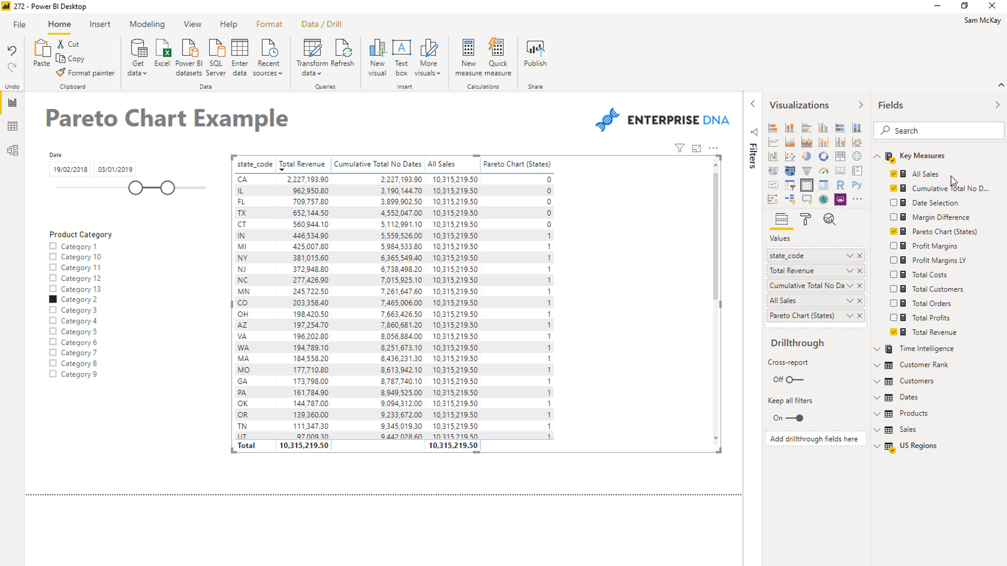
Step: Format the Pareto Chart (States) measure as a percentage with 2 decimal places and collapse its formula
click(942, 231)
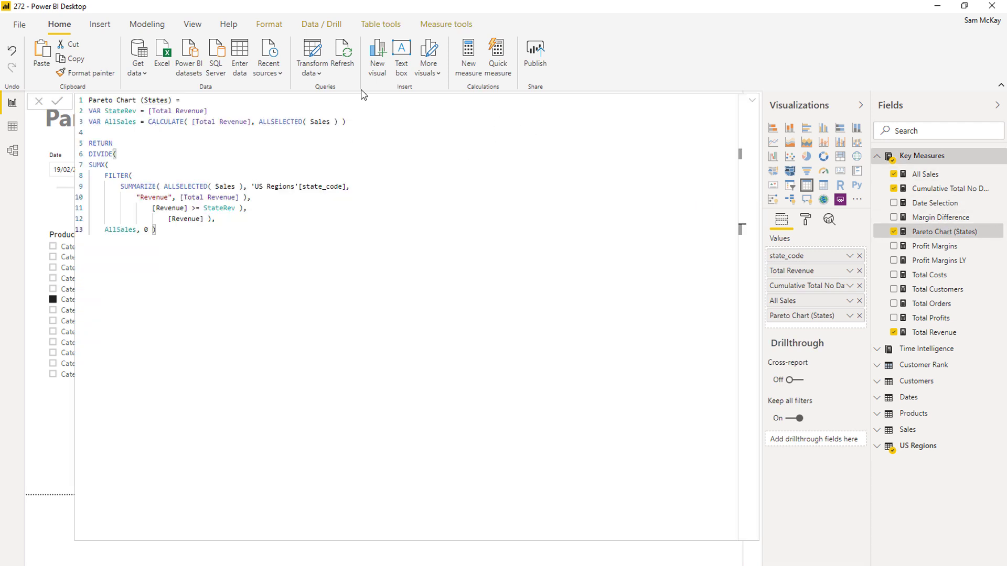
click(452, 31)
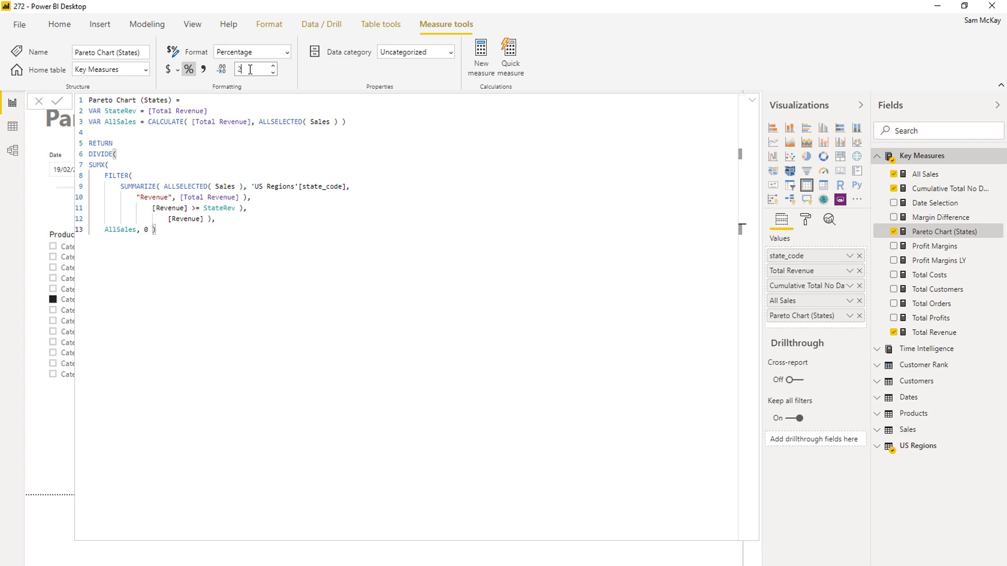
key(Return)
click(753, 103)
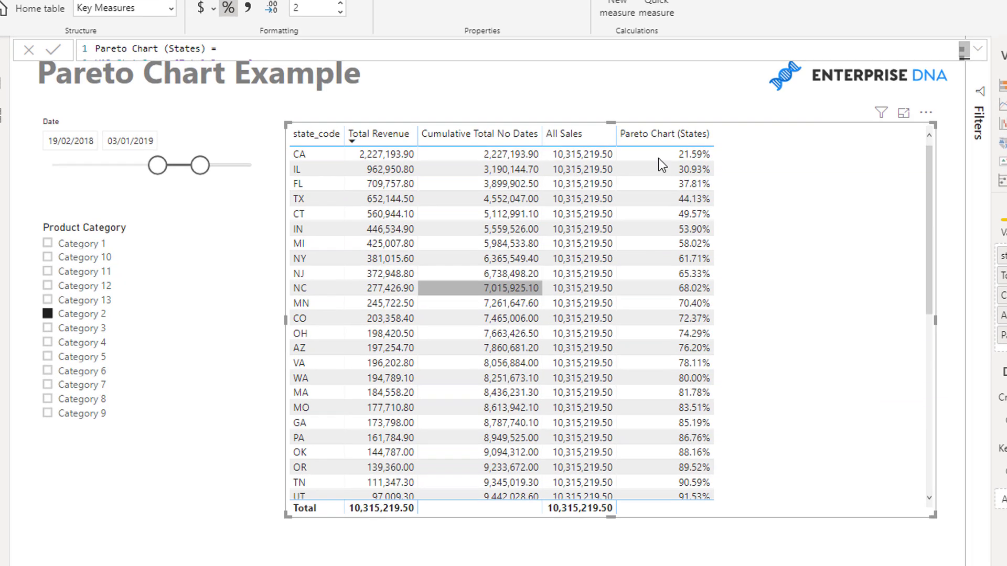
Step: Check the table's percentages down to the last state and remove All Sales and Cumulative Total No Dates from it
scroll(773, 212, down, 8)
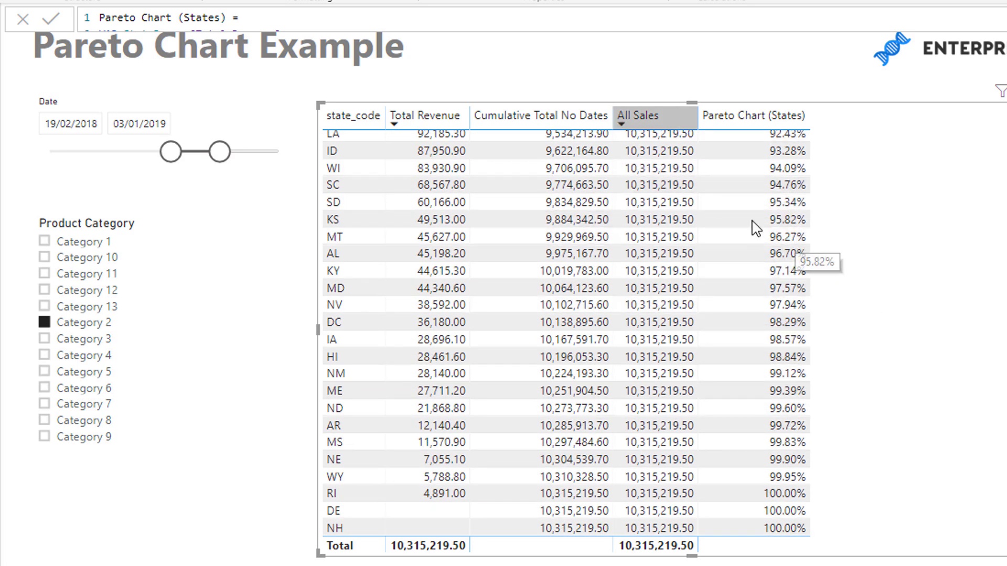
scroll(726, 225, up, 8)
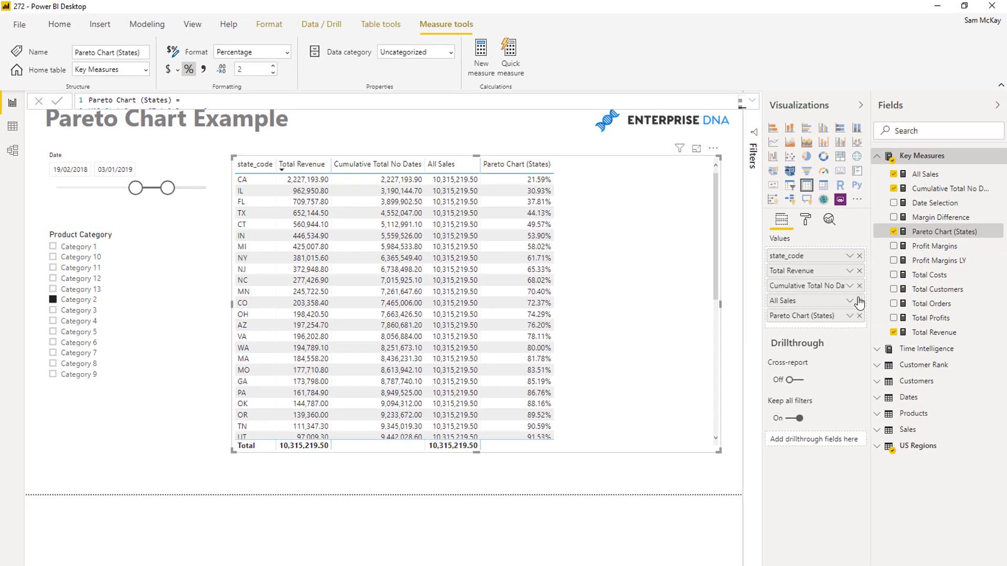
click(859, 300)
click(859, 286)
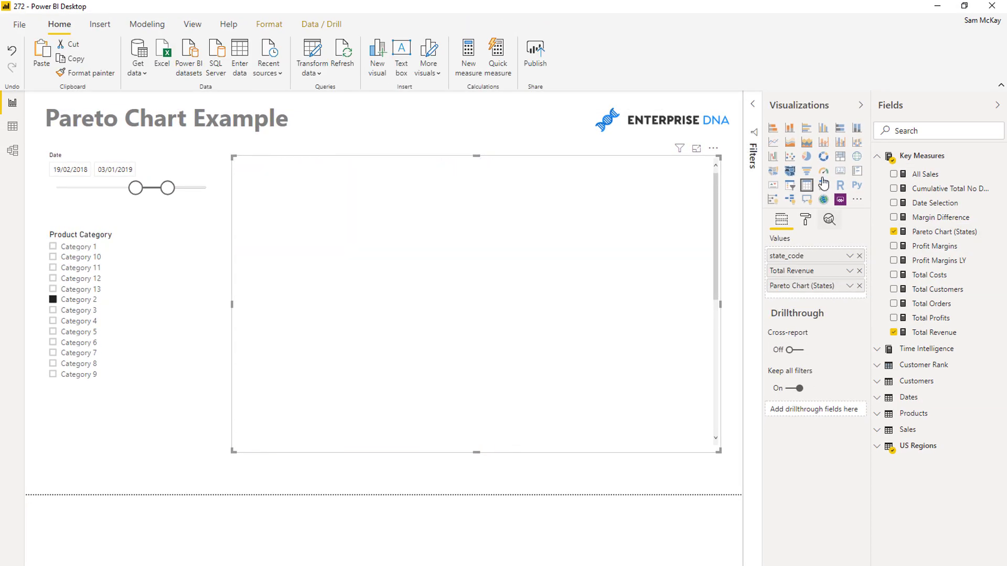
Step: Convert the table to a line and stacked column chart with Pareto Chart (States) as its line value
click(823, 141)
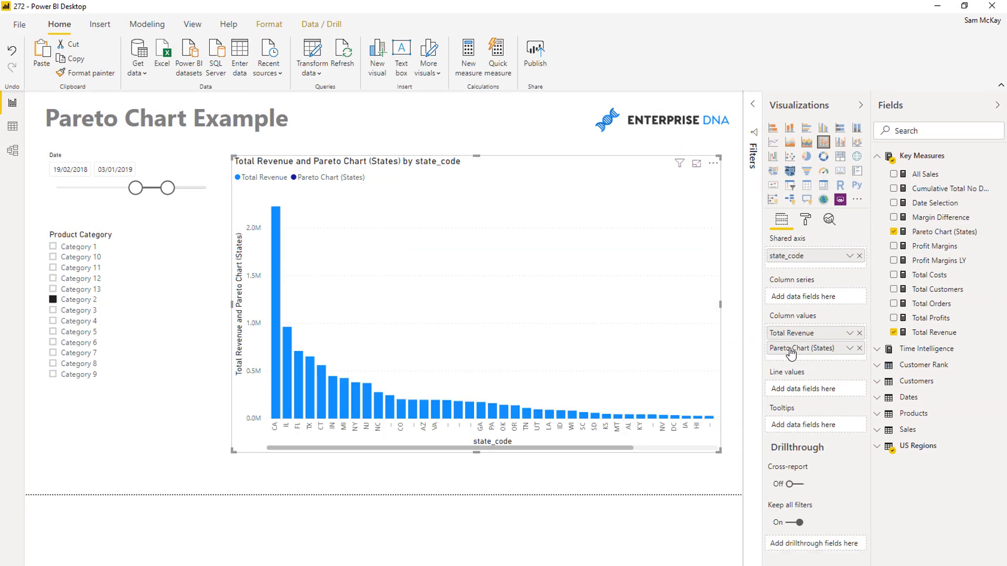
drag(791, 349, 796, 389)
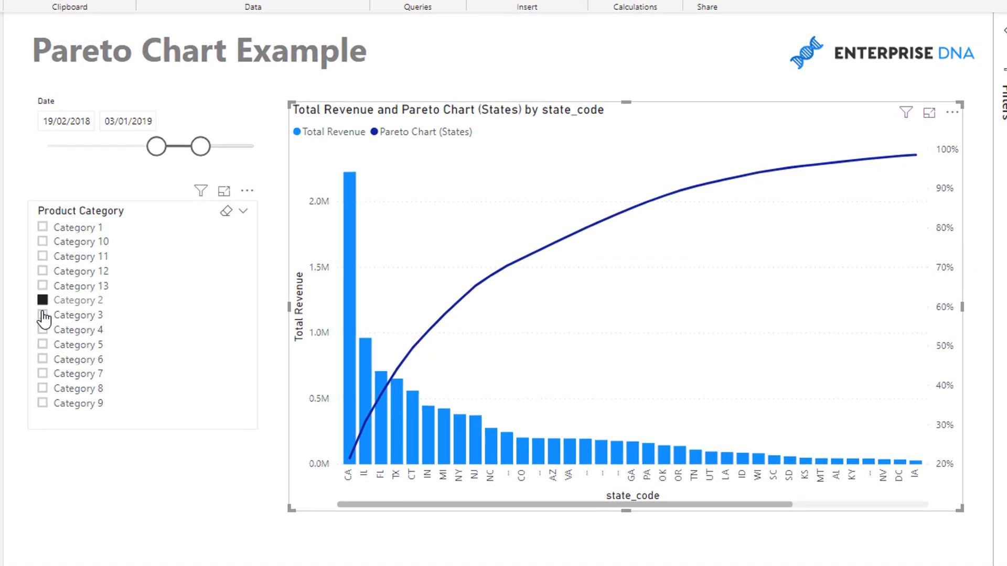
Step: Test the chart without a category filter and with Categories 13, 4 and 6, and return the slicer to Category 2
click(48, 301)
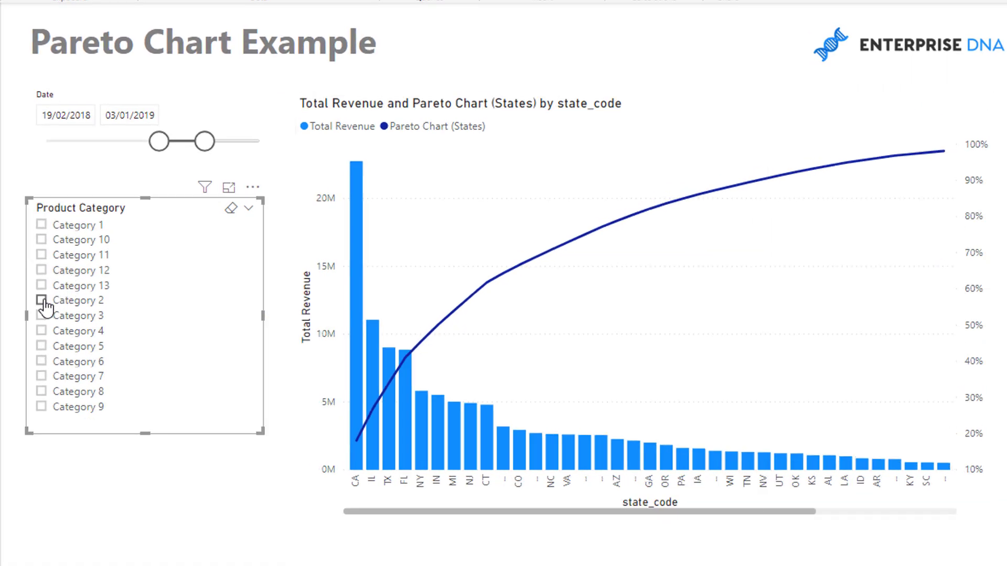
click(42, 286)
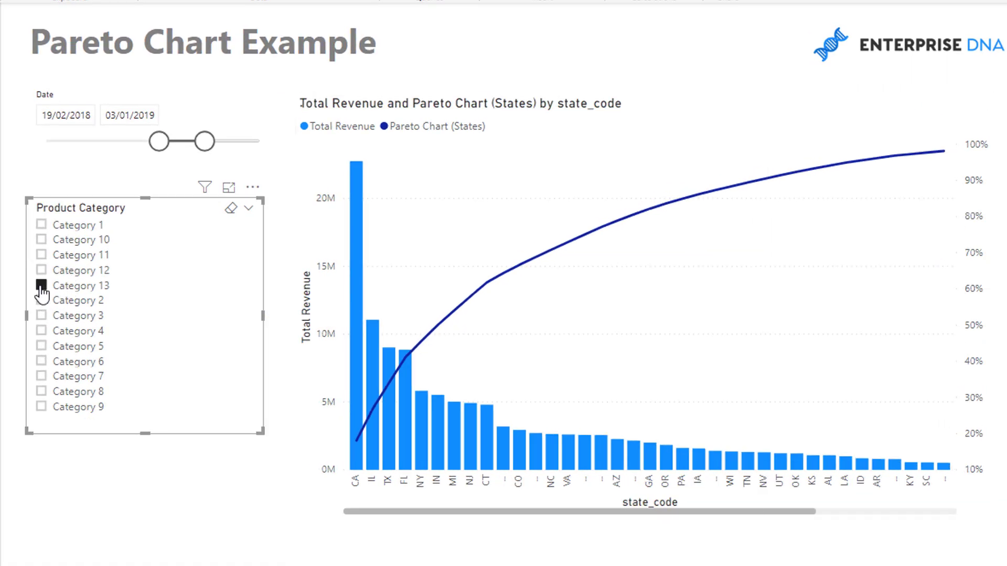
click(41, 331)
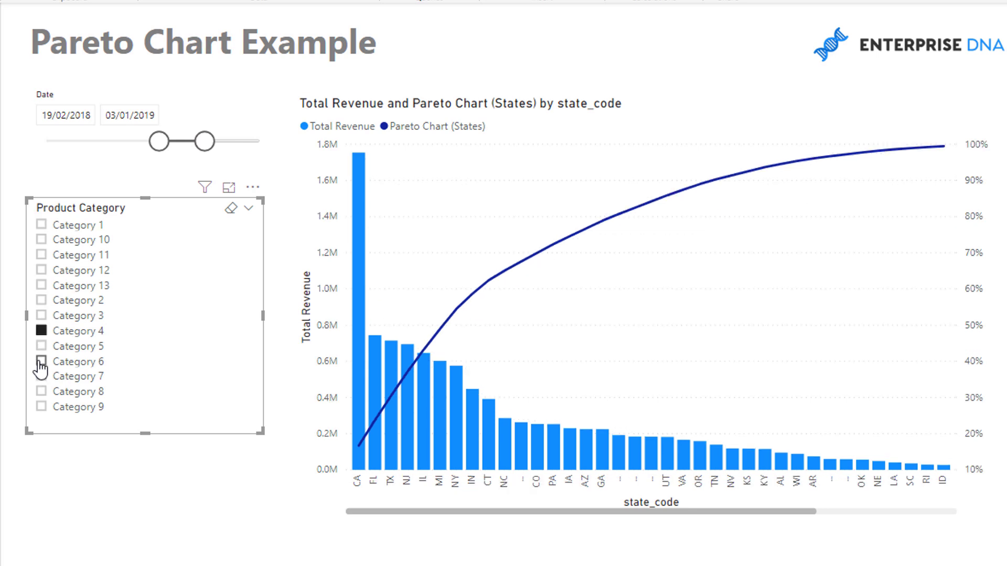
click(41, 362)
click(41, 300)
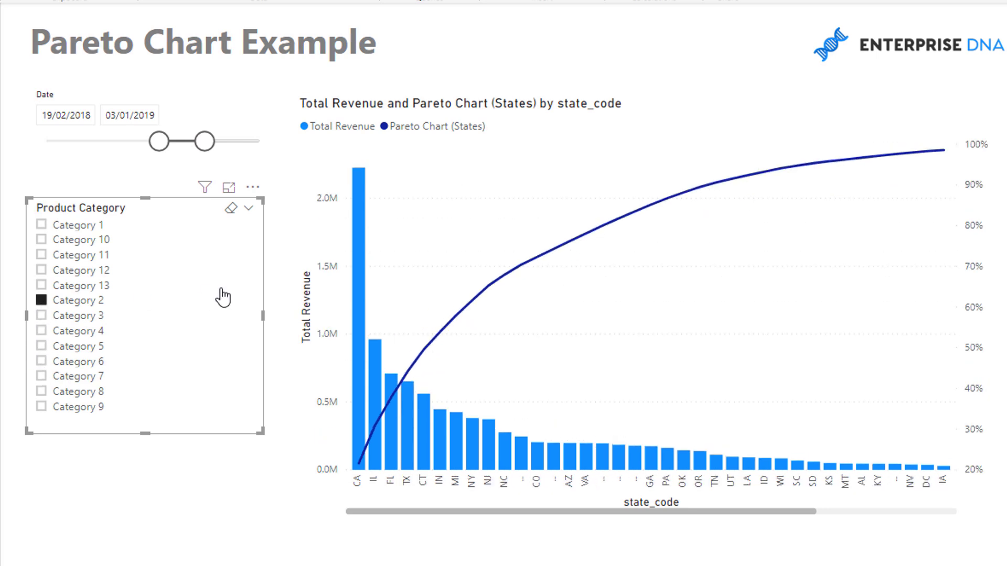
Step: Turn on data labels for the Pareto chart
click(768, 123)
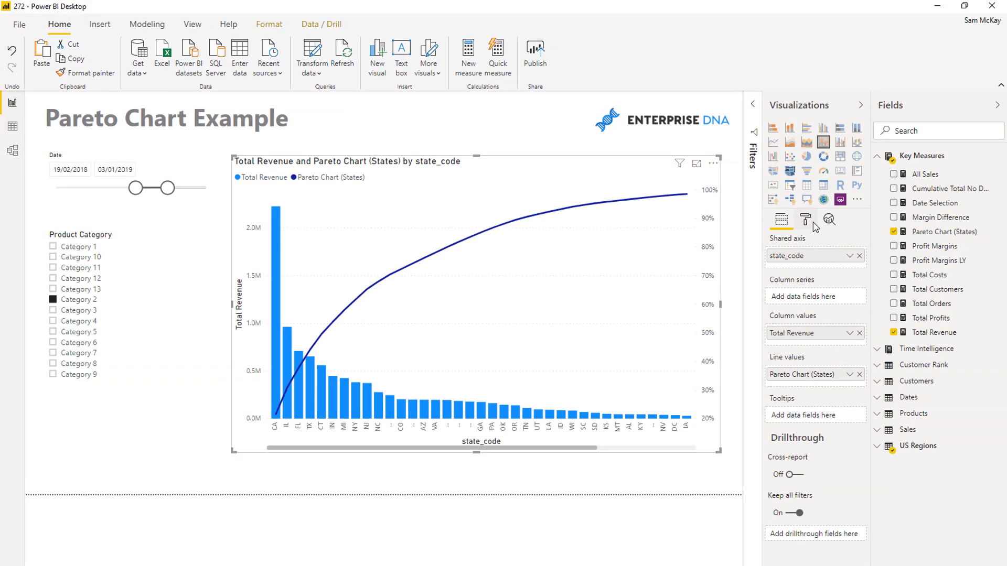
click(958, 202)
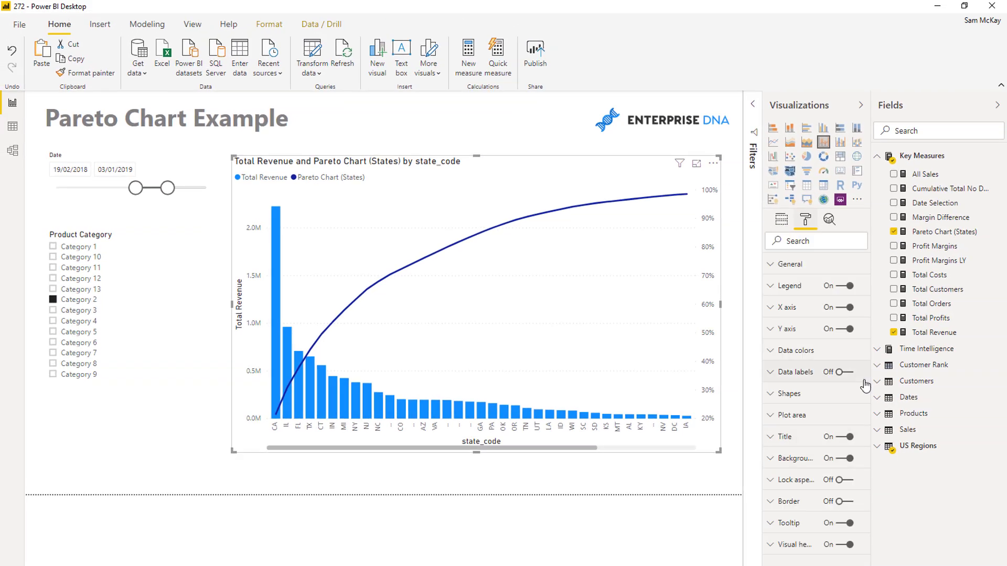
click(794, 372)
click(846, 373)
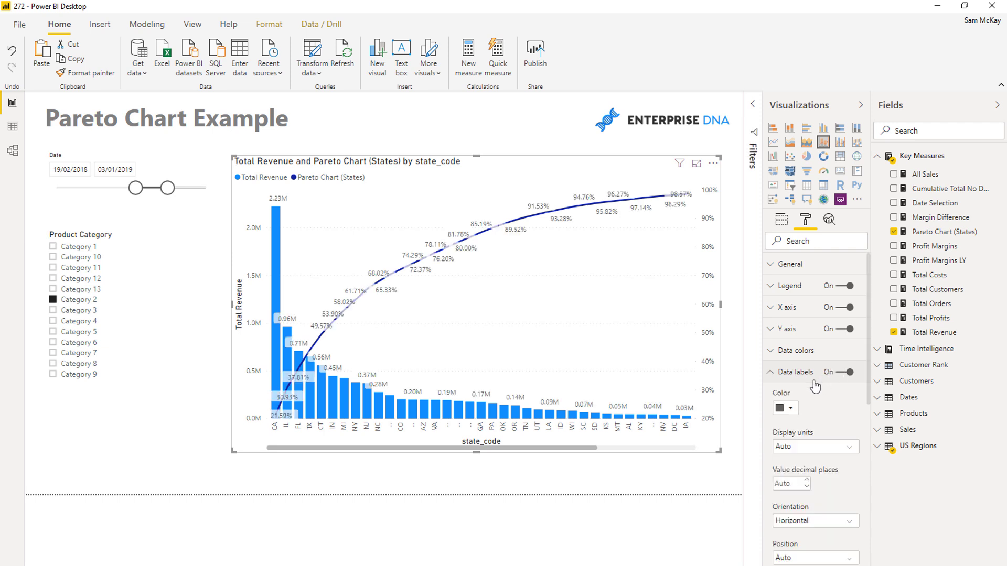
Step: Examine the chart's data label options, including color, display units, orientation, position and background
click(786, 372)
click(788, 374)
click(788, 409)
click(788, 409)
scroll(833, 409, down, 3)
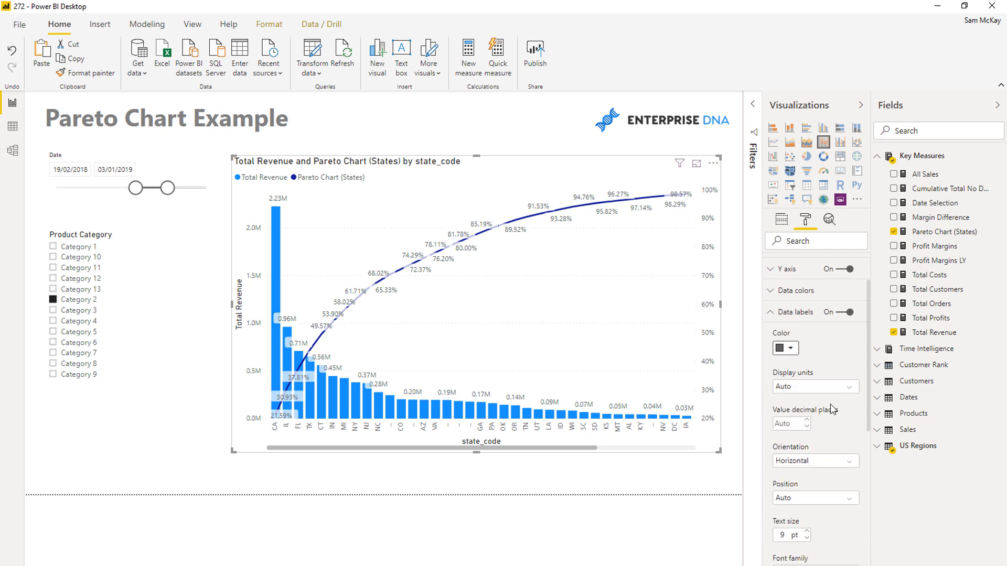
scroll(828, 433, down, 3)
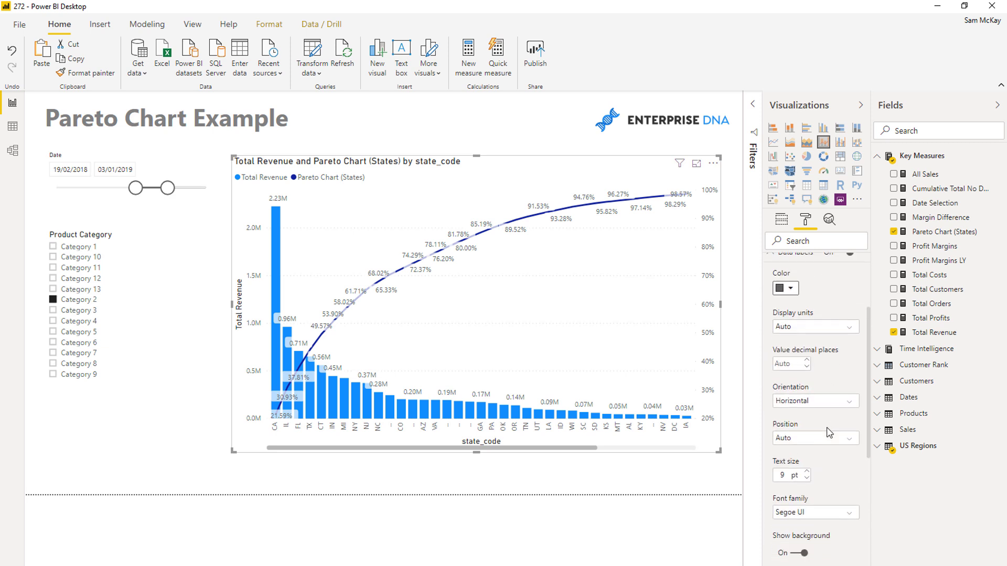
scroll(829, 433, up, 6)
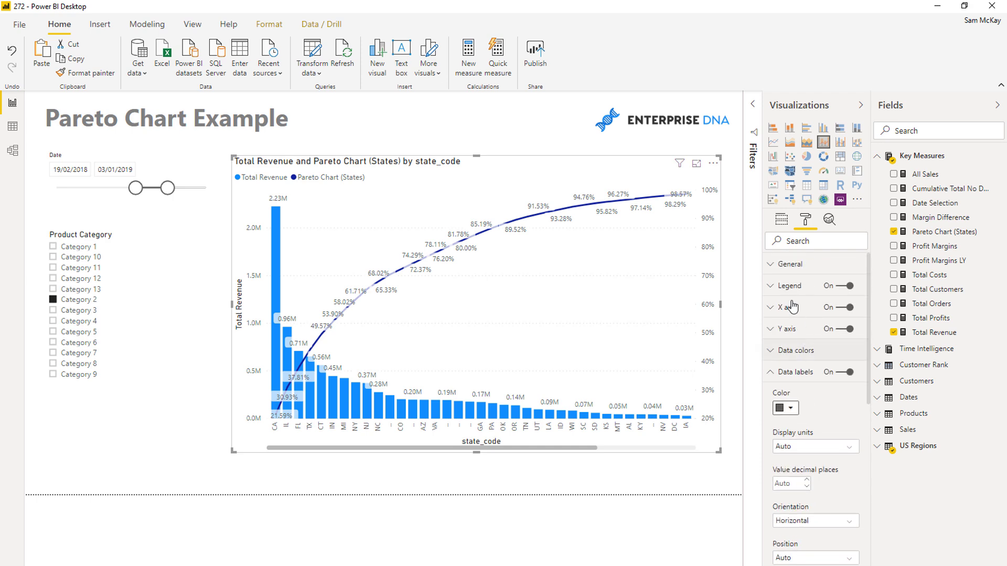
click(771, 373)
click(472, 124)
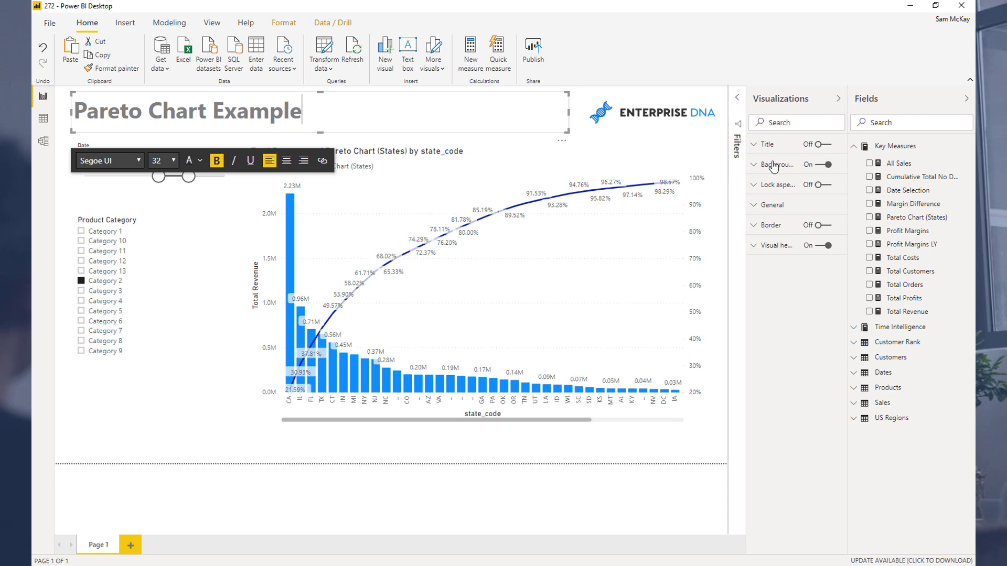
Step: Open the Pareto Chart (States) formula and review the StateRev variable, its use in the filter condition and the whole code
click(909, 218)
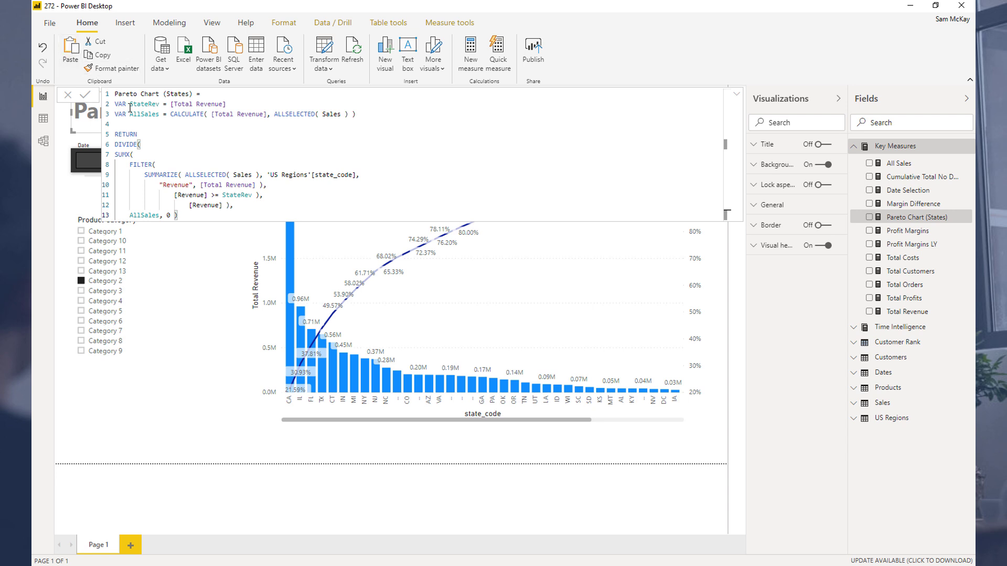
drag(130, 104, 175, 112)
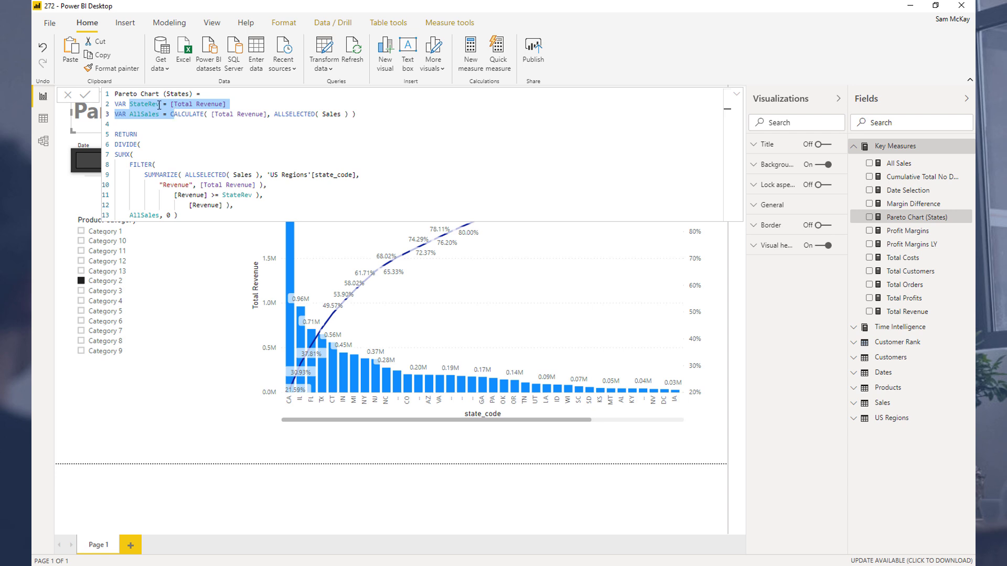
drag(223, 195, 254, 195)
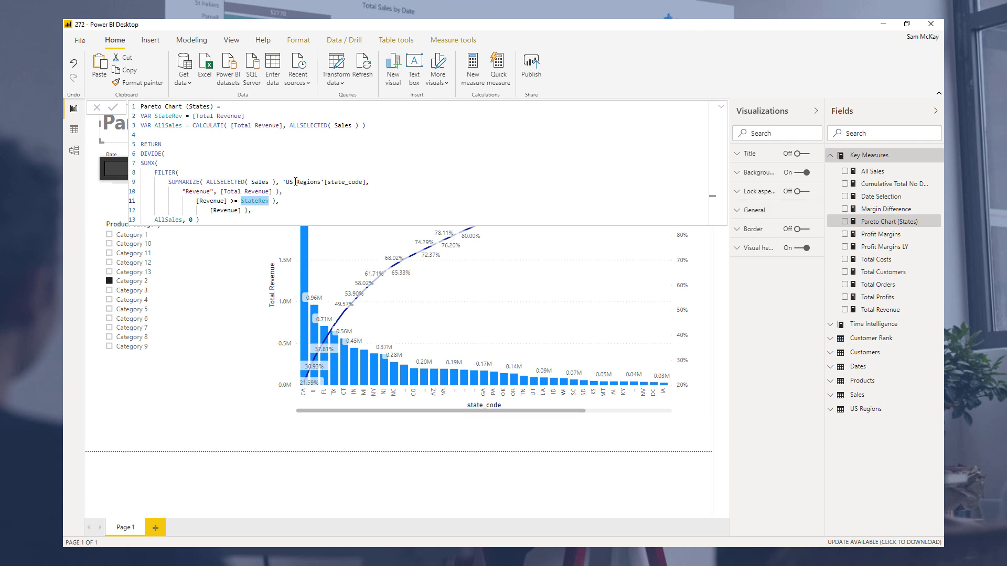
key(ctrl+a)
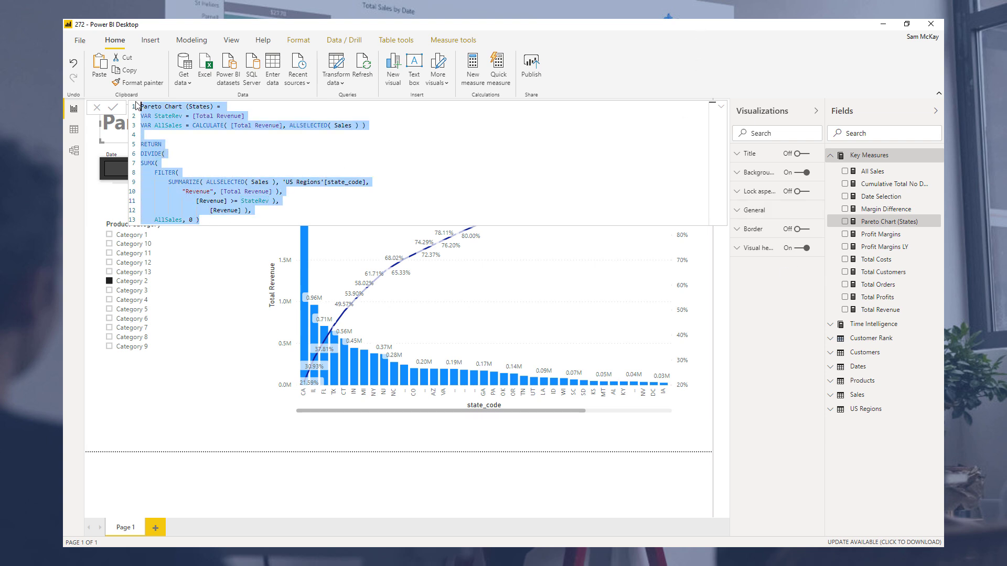